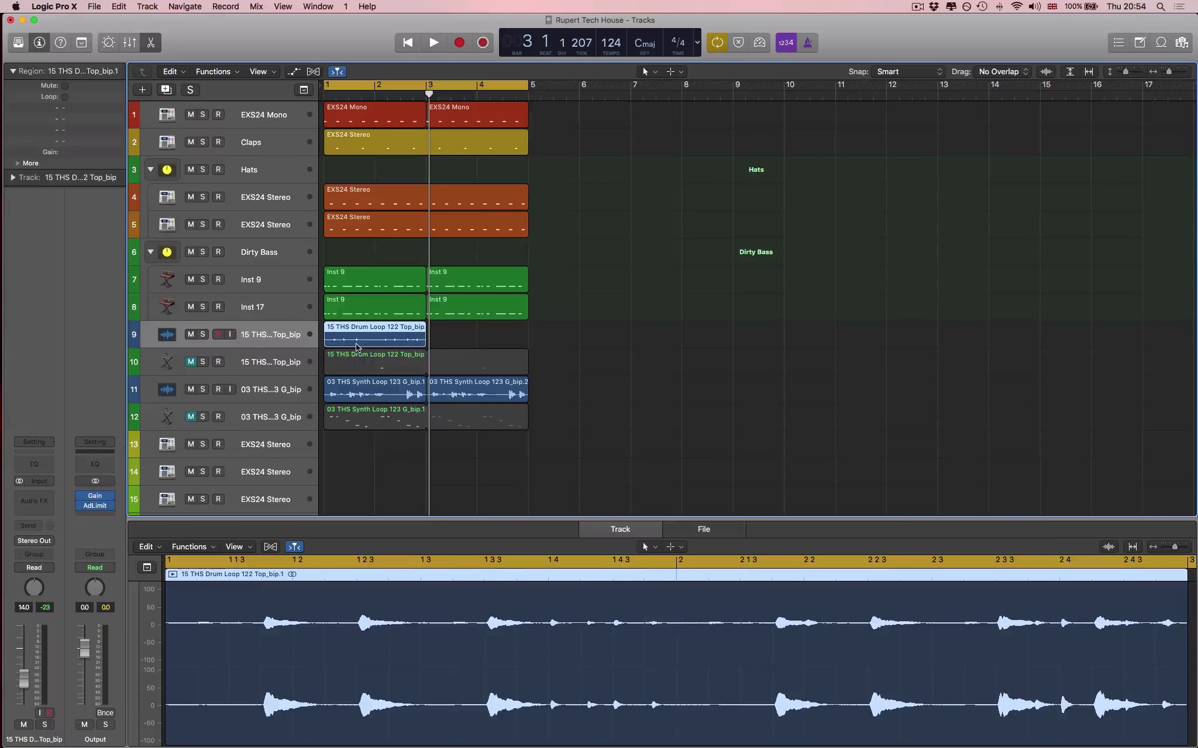
Copy the 15 THS Drum Loop region to bar 3 and convert the first region to a new sampler track from transient markers
{"action": "left_click_drag", "start_coordinate": [359, 346], "coordinate": [461, 336]}
{"action": "left_click", "coordinate": [384, 338]}
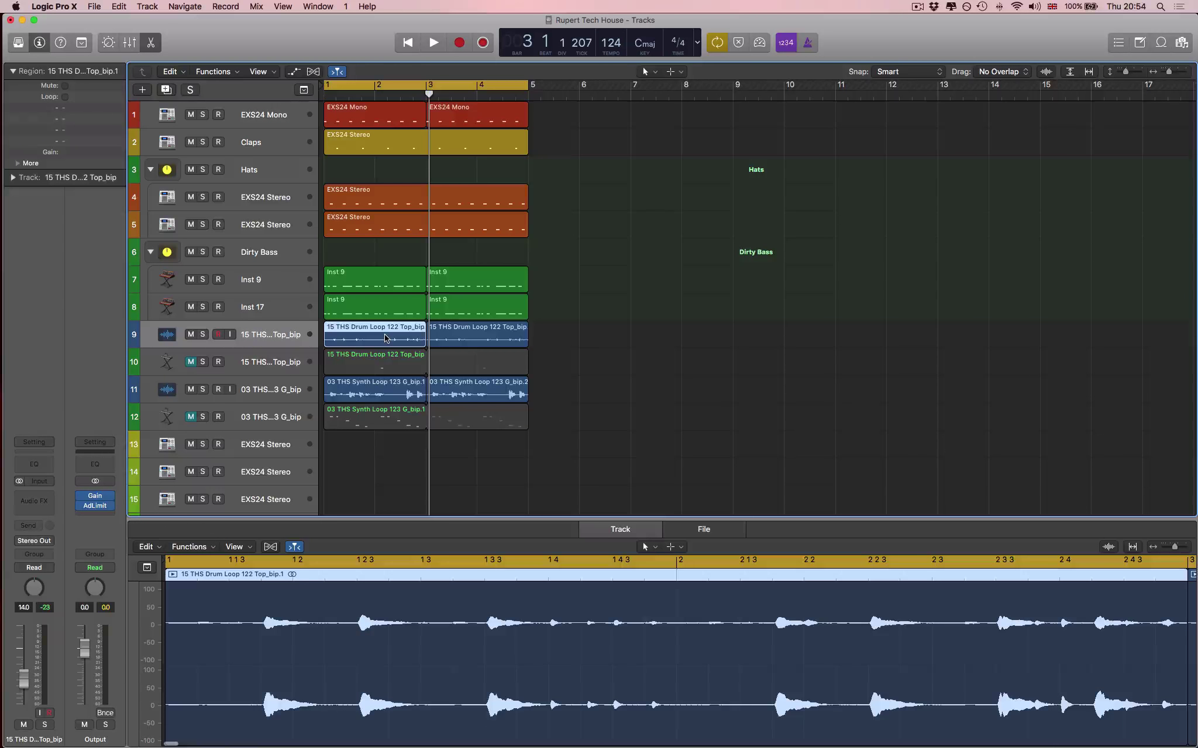
{"action": "right_click", "coordinate": [384, 338]}
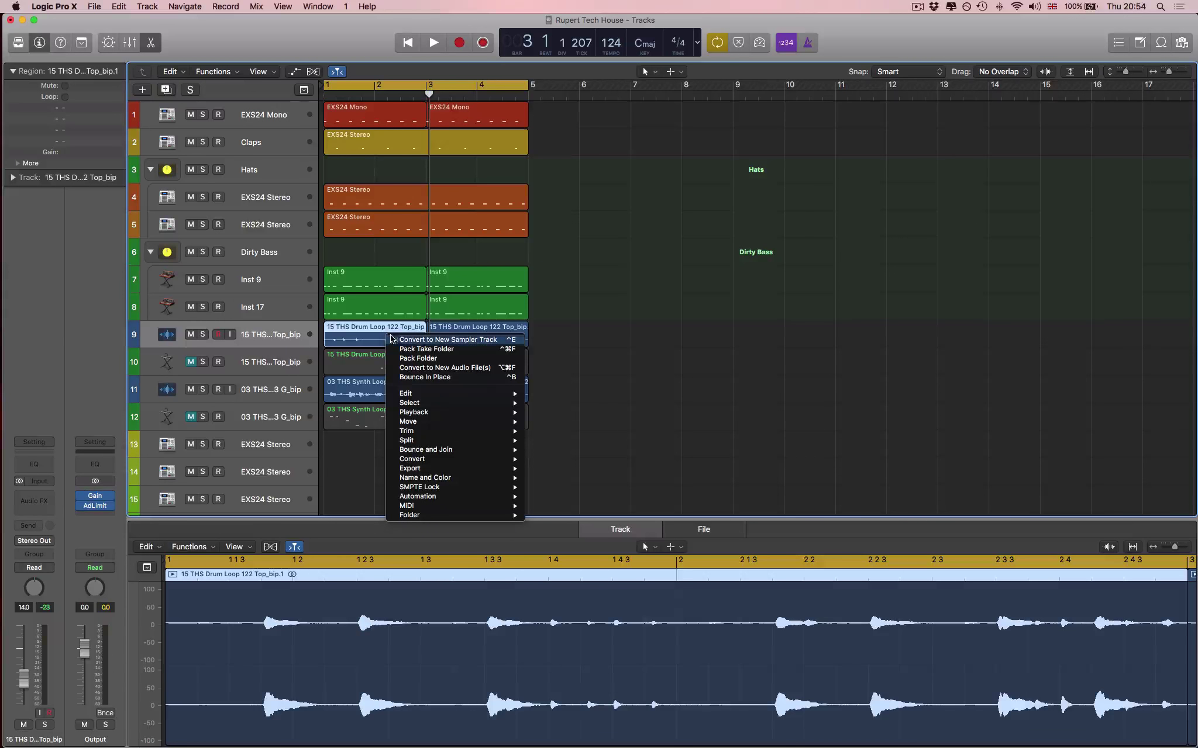
{"action": "left_click", "coordinate": [401, 340]}
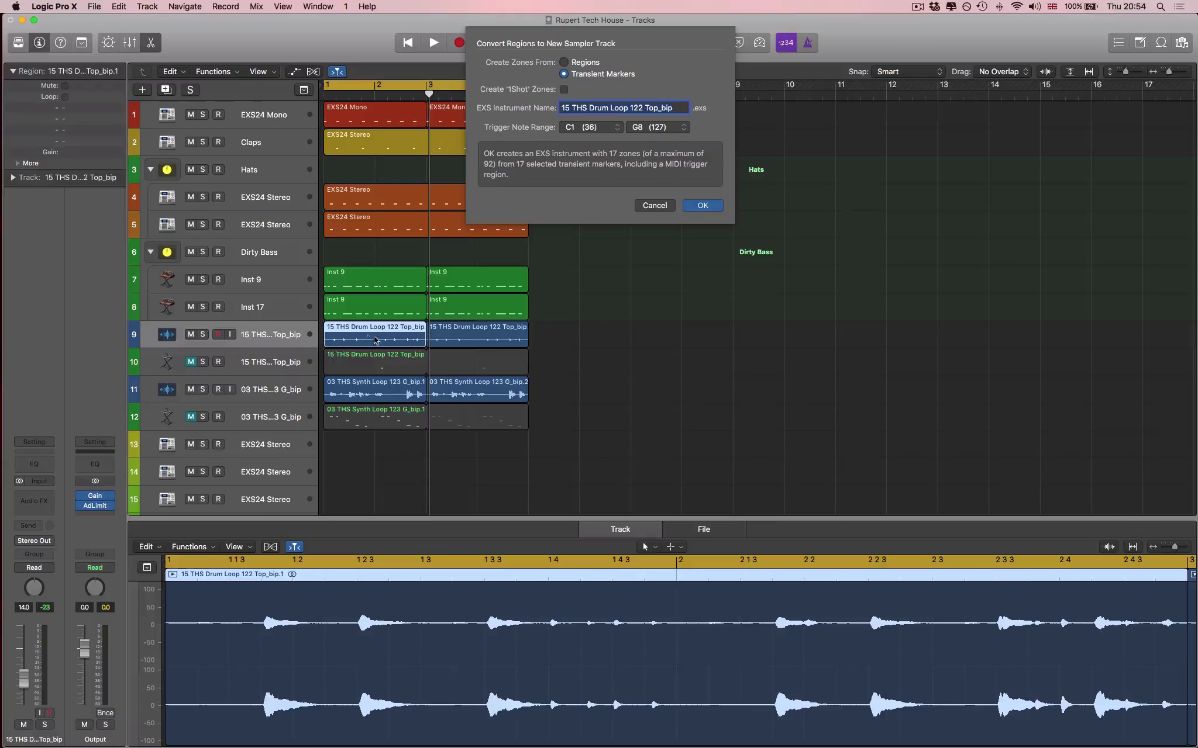
{"action": "left_click", "coordinate": [704, 205]}
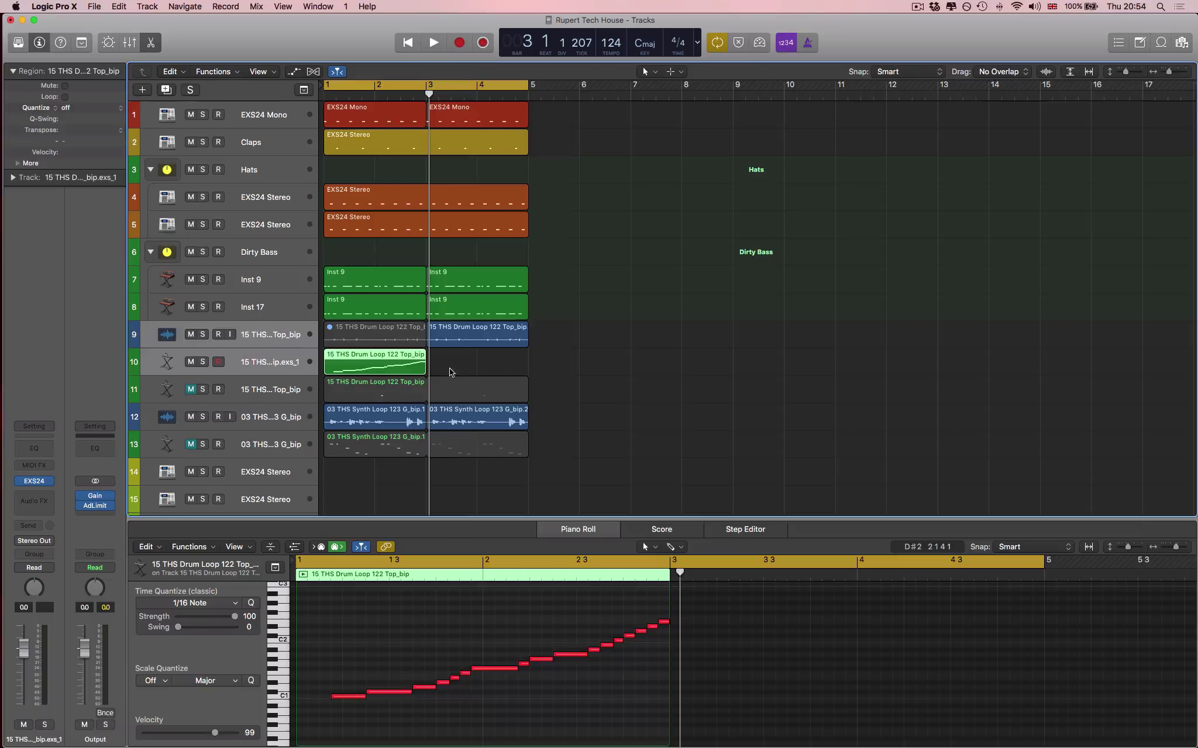
Delete the generated MIDI trigger region from the new drum sampler track
{"action": "key", "text": "BackSpace"}
{"action": "key", "text": "super+z"}
{"action": "key", "text": "BackSpace"}
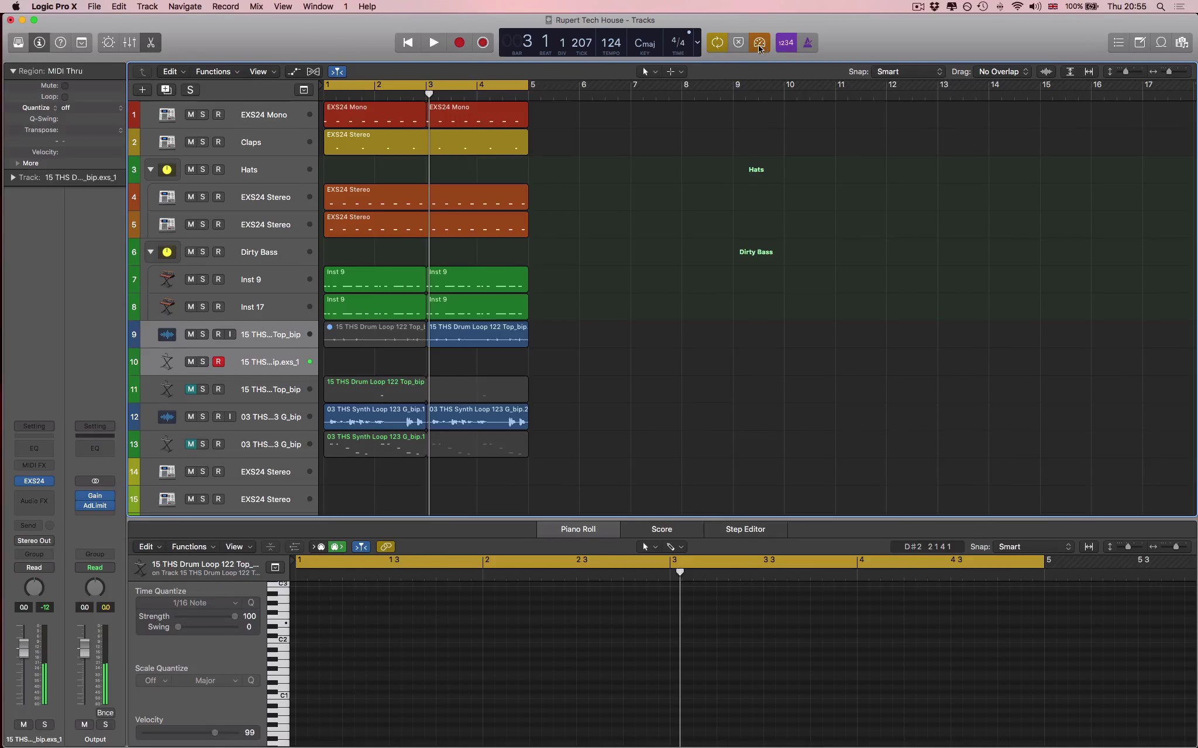
Open the drum sampler track's EXS24 instrument and lower its Tune setting
{"action": "key", "text": "ctrl+Up"}
{"action": "key", "text": "ctrl+Up"}
{"action": "left_click", "coordinate": [25, 480]}
{"action": "left_click_drag", "start_coordinate": [380, 84], "coordinate": [821, 82]}
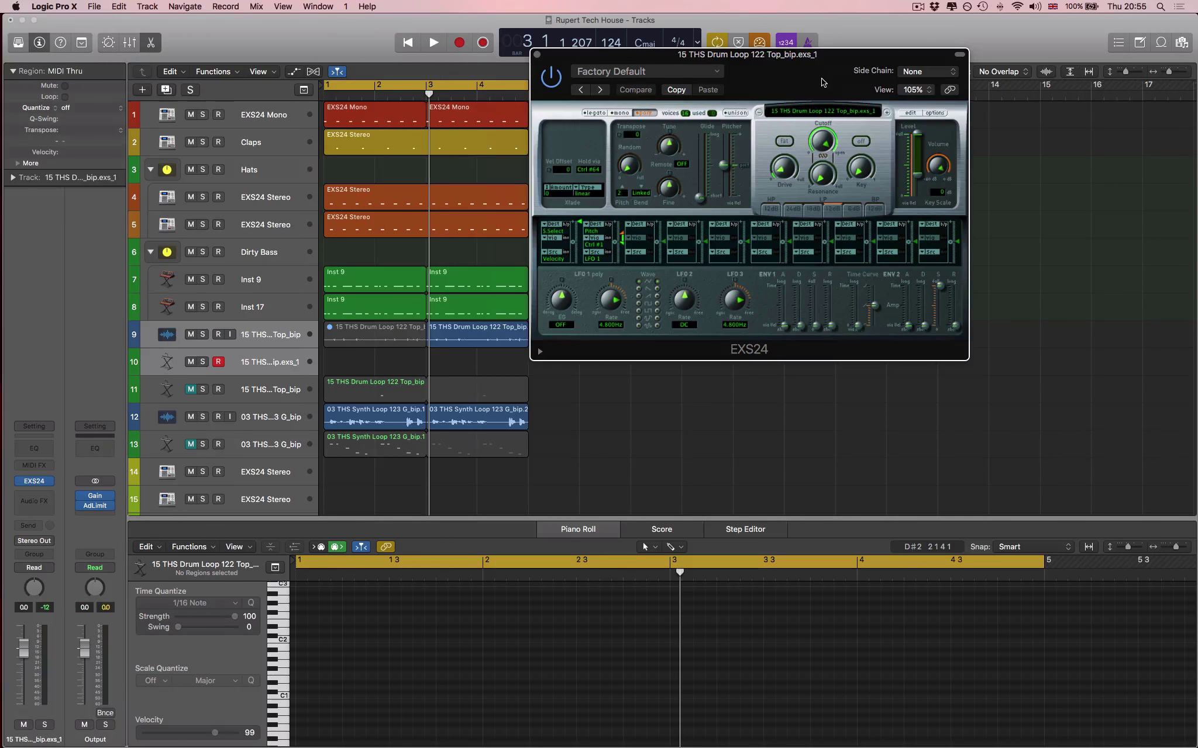
{"action": "left_click", "coordinate": [672, 147]}
{"action": "left_click_drag", "start_coordinate": [673, 147], "coordinate": [668, 166]}
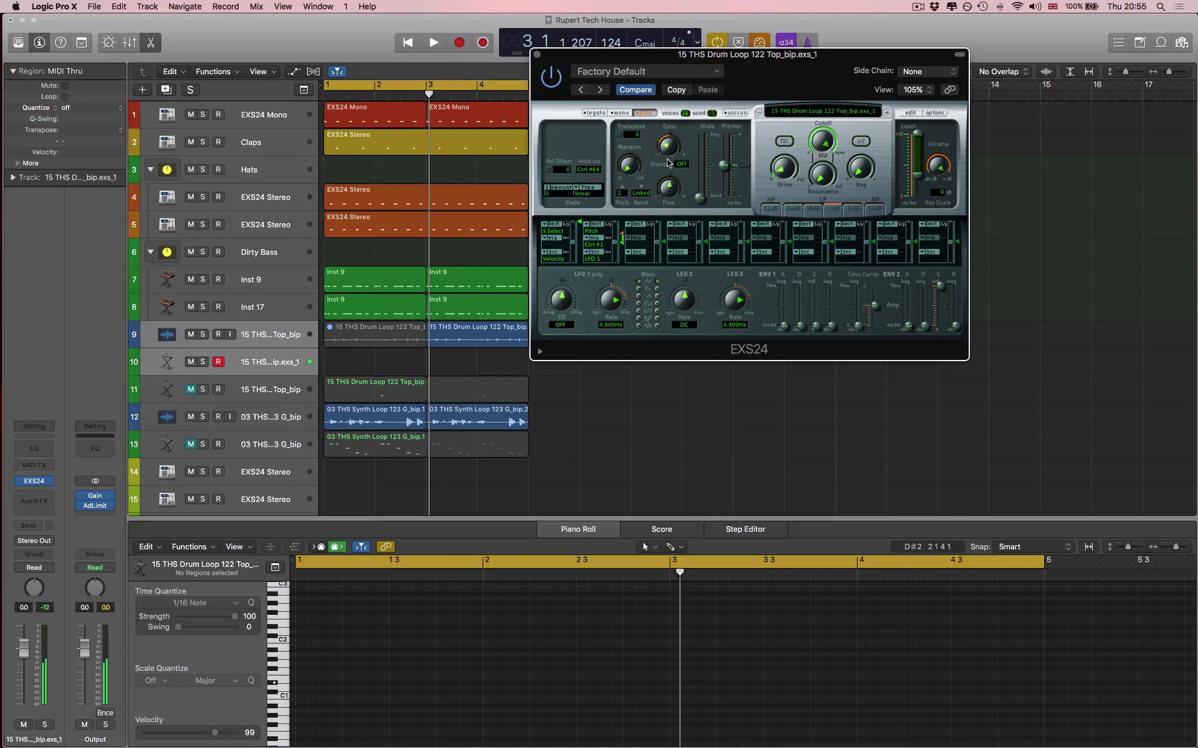
Raise the drum sampler's ENV 2 release and enable its filter in Fat mode with a steeper low-pass slope
{"action": "mouse_move", "coordinate": [957, 319]}
{"action": "left_click", "coordinate": [858, 144]}
{"action": "left_click", "coordinate": [792, 209]}
{"action": "left_click", "coordinate": [788, 144]}
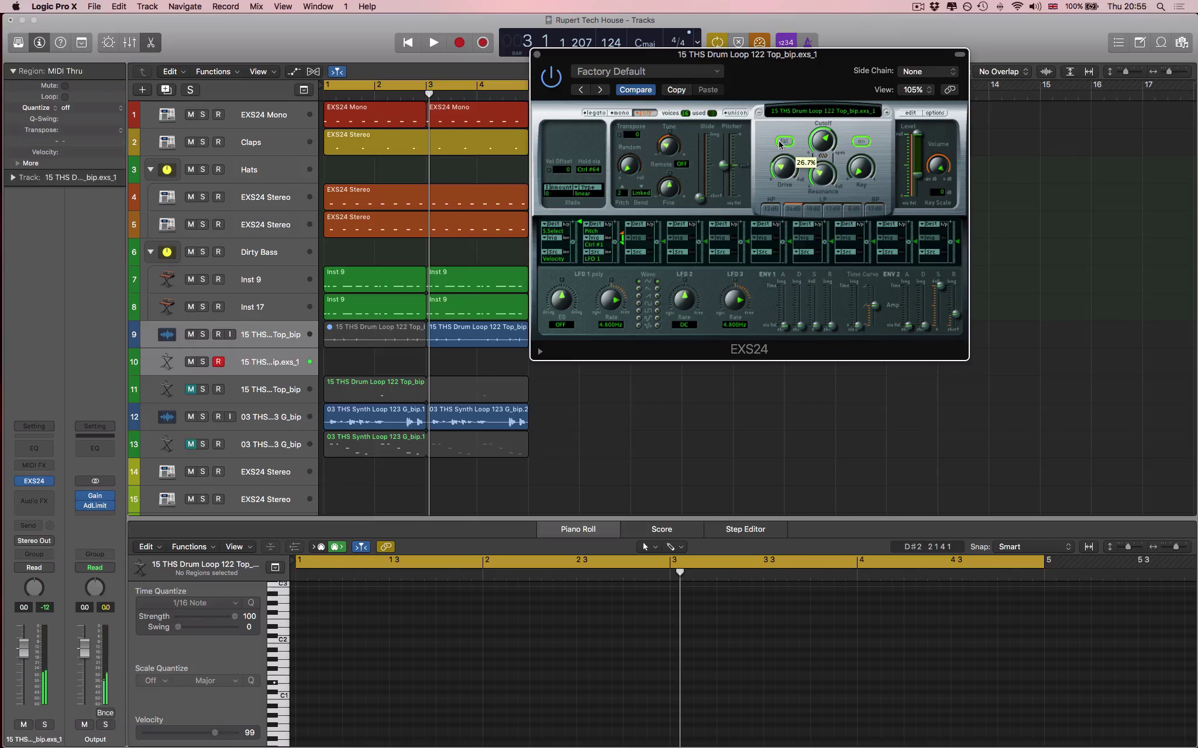
{"action": "left_click", "coordinate": [814, 210]}
Add a send to Bus 3 (L.Verb) on the drum sampler track
{"action": "left_click", "coordinate": [32, 502]}
{"action": "mouse_move", "coordinate": [54, 531]}
{"action": "key", "text": "Escape"}
{"action": "left_click", "coordinate": [35, 517]}
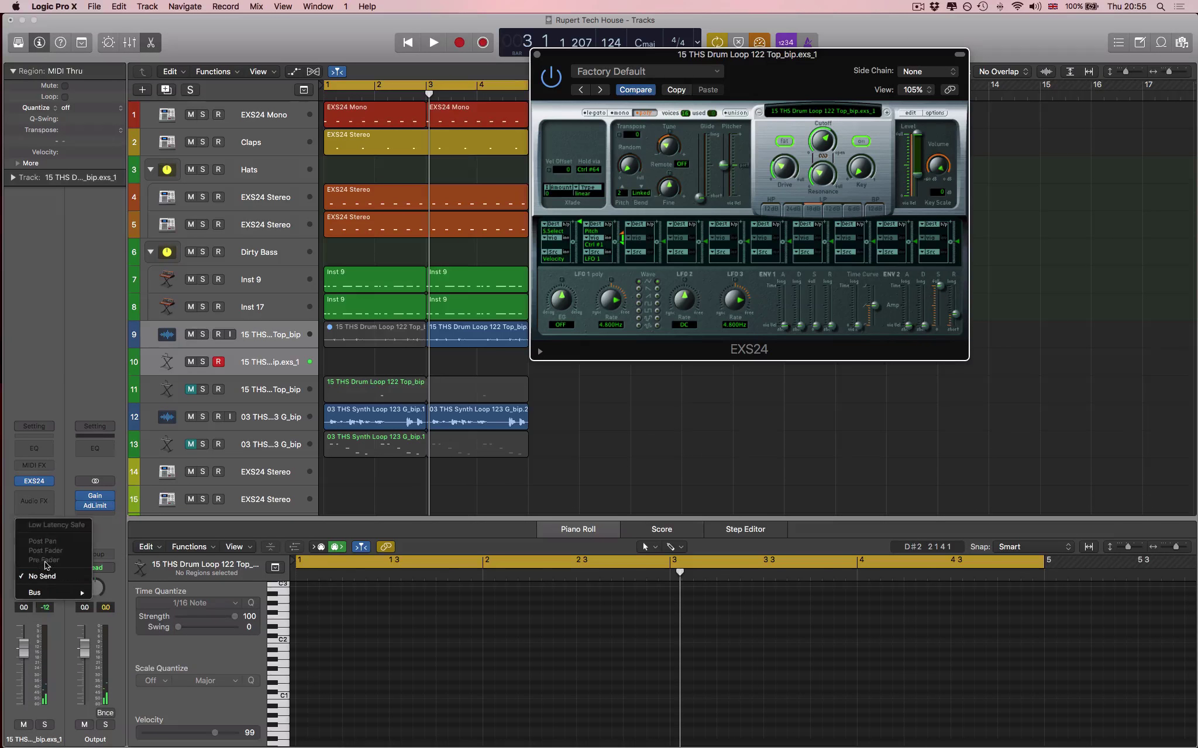
{"action": "mouse_move", "coordinate": [58, 595]}
{"action": "left_click", "coordinate": [141, 402]}
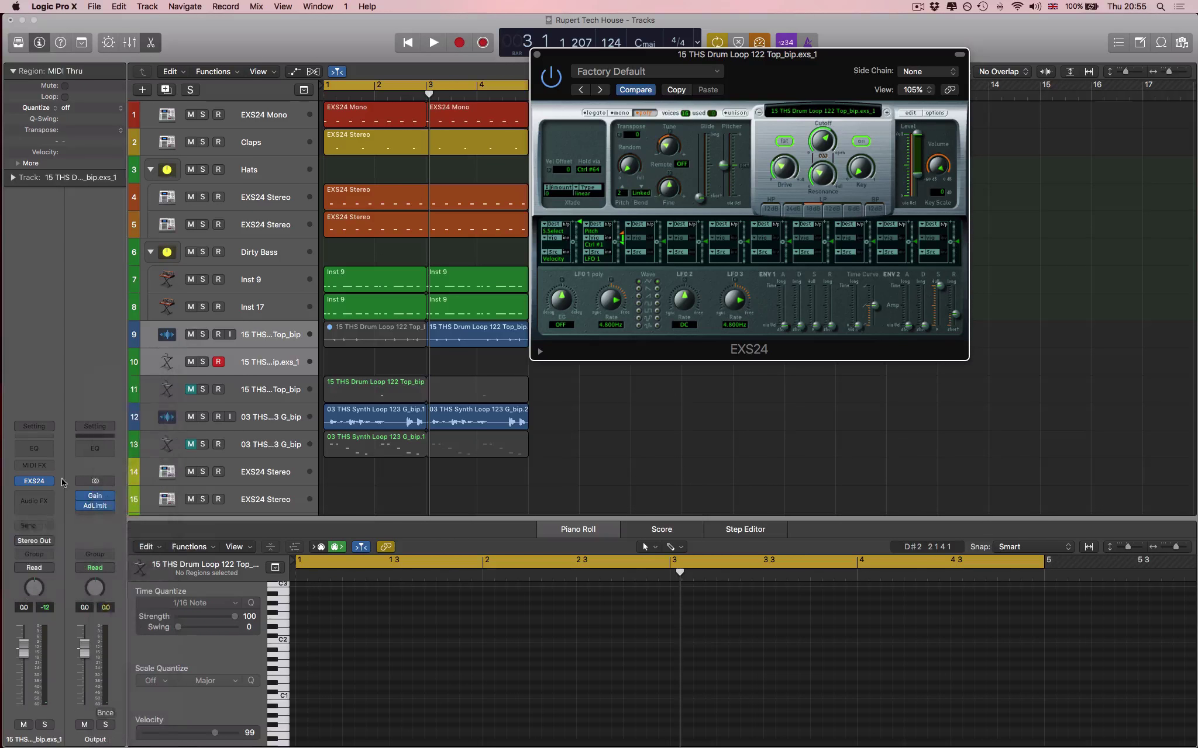
{"action": "left_click", "coordinate": [50, 521]}
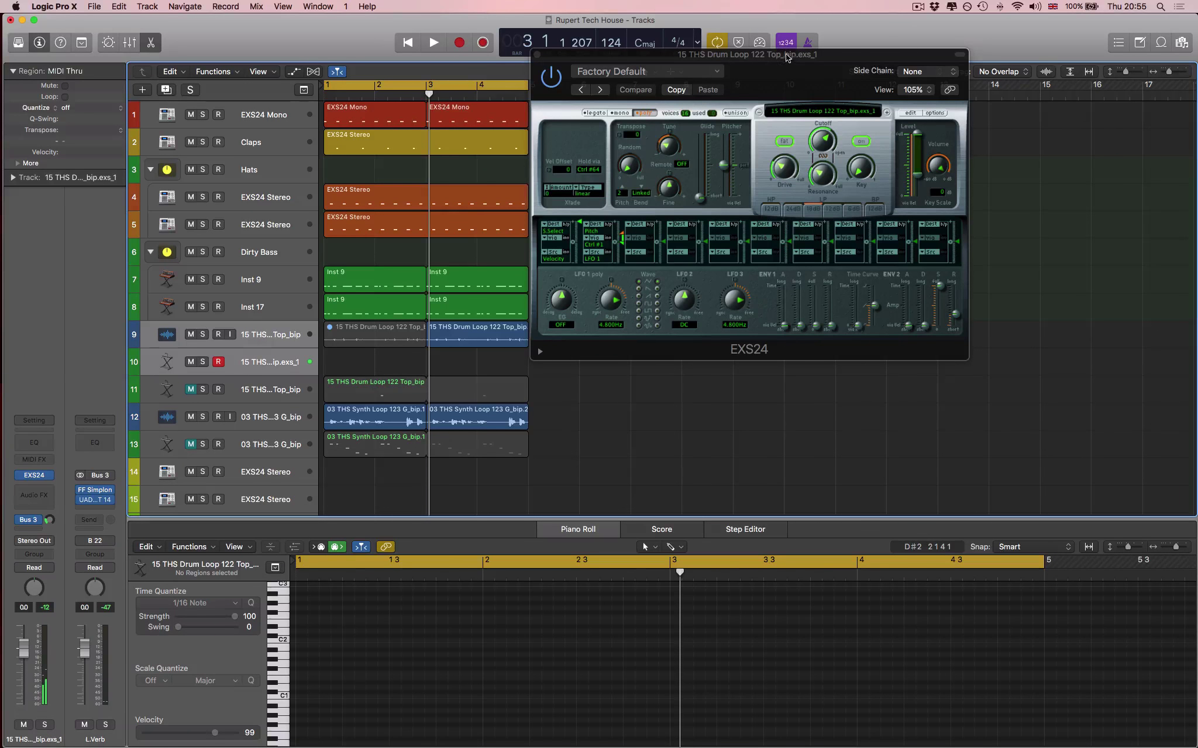
Set the drum sampler track's Bus 3 send to Low Latency Safe
{"action": "left_click", "coordinate": [759, 42]}
{"action": "left_click", "coordinate": [32, 519]}
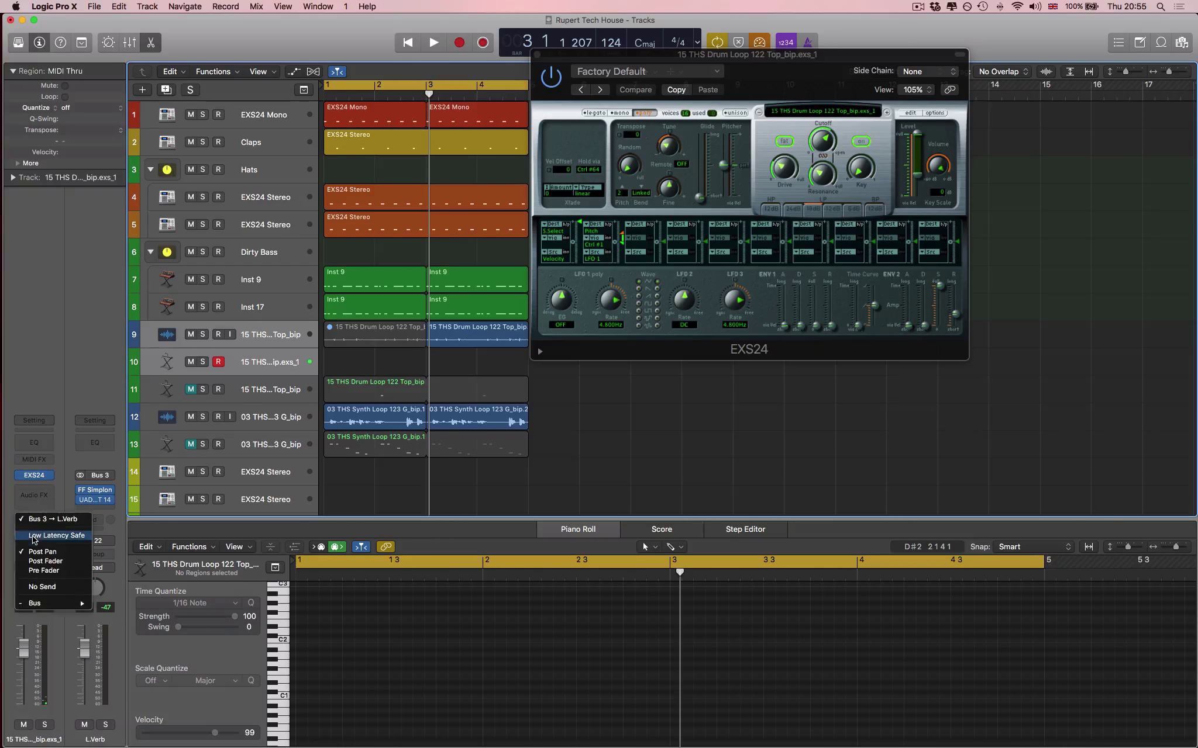
{"action": "left_click", "coordinate": [33, 537]}
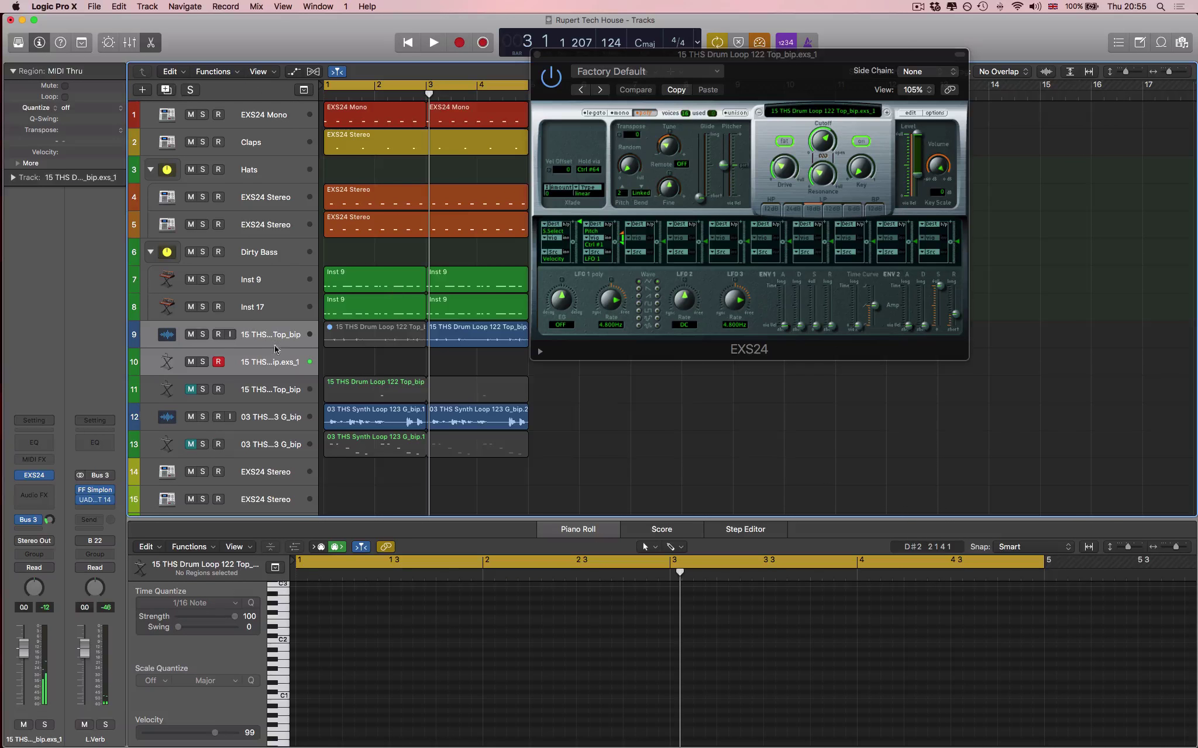
Unmute the first drum loop region and capture a sampler performance over playback as a MIDI region on the drum sampler track
{"action": "left_click", "coordinate": [322, 347]}
{"action": "left_click", "coordinate": [346, 342]}
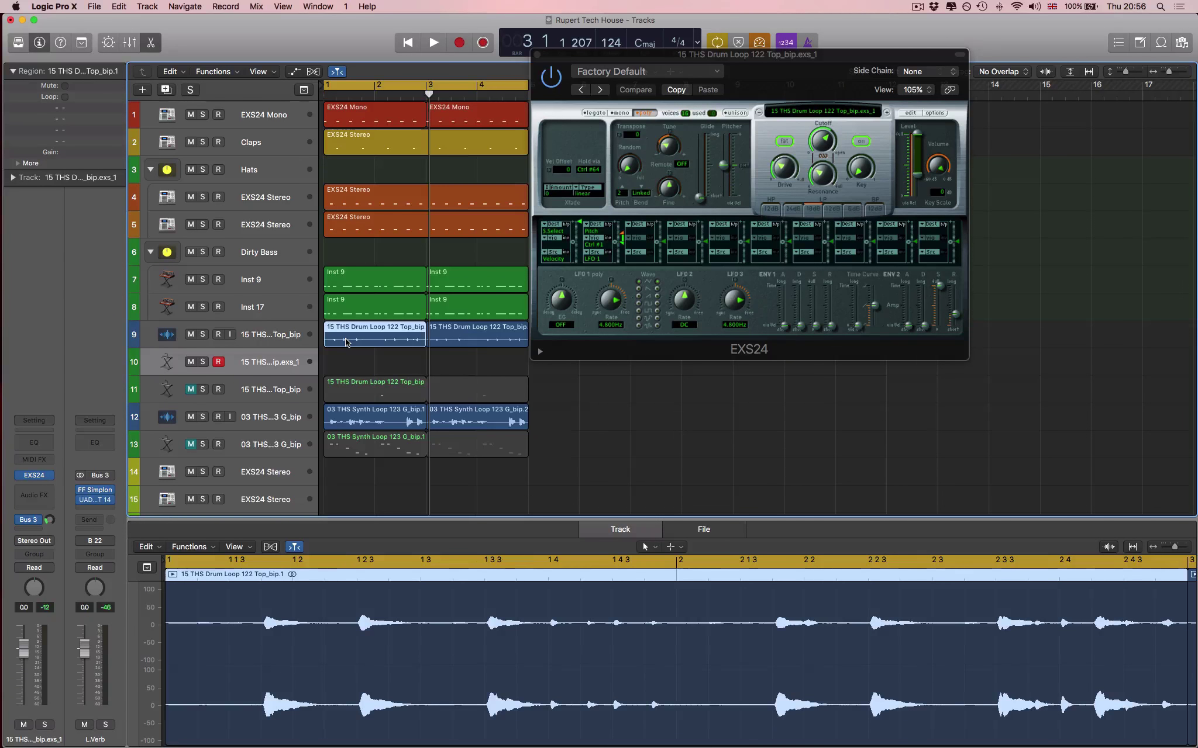
{"action": "key", "text": "space"}
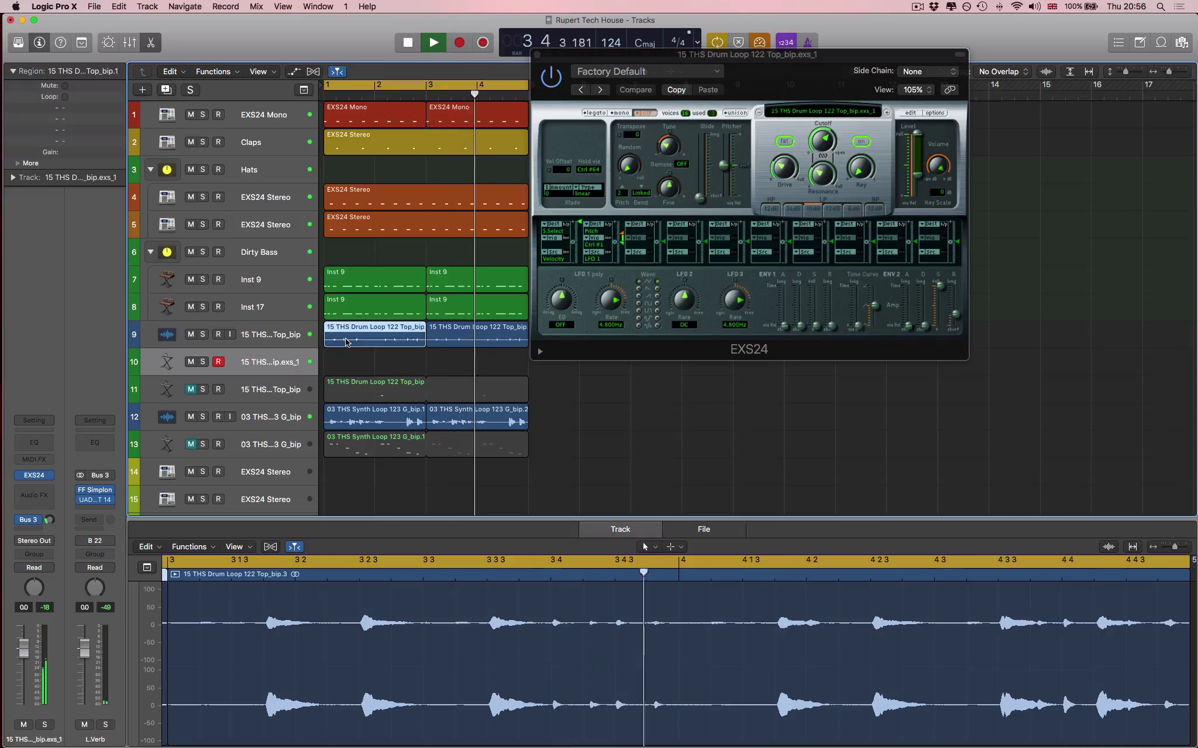
{"action": "key", "text": "space"}
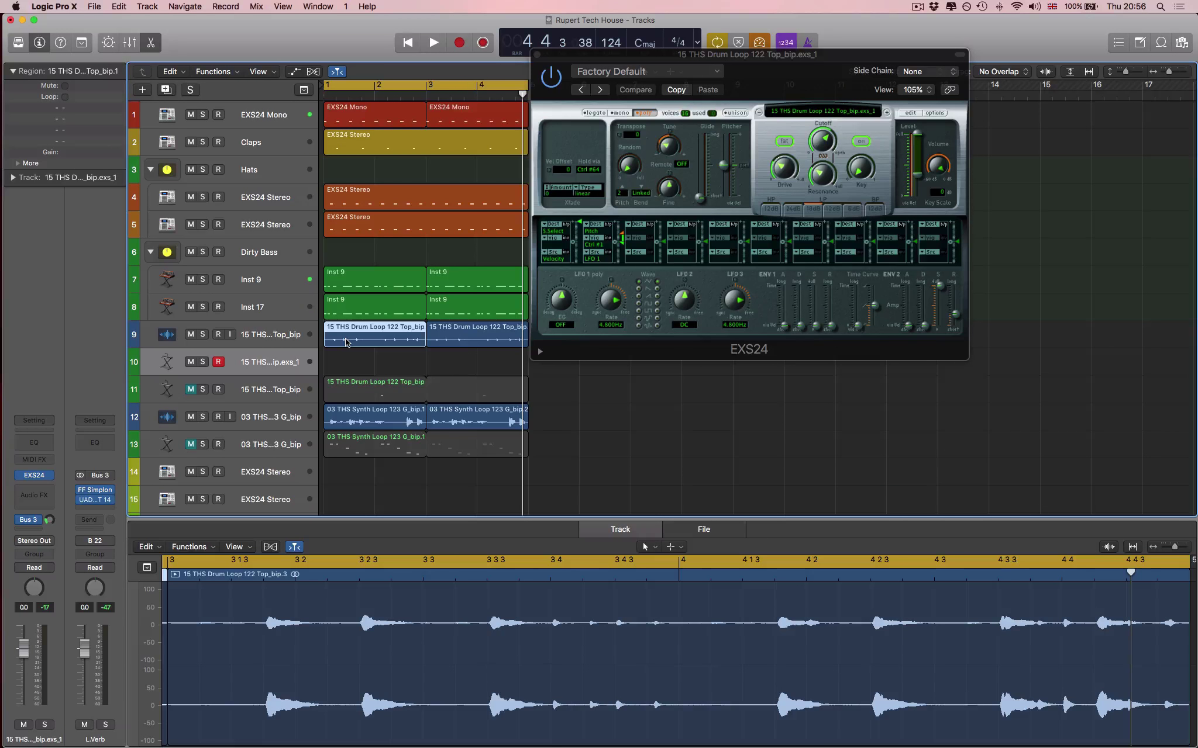
{"action": "key", "text": "super+z"}
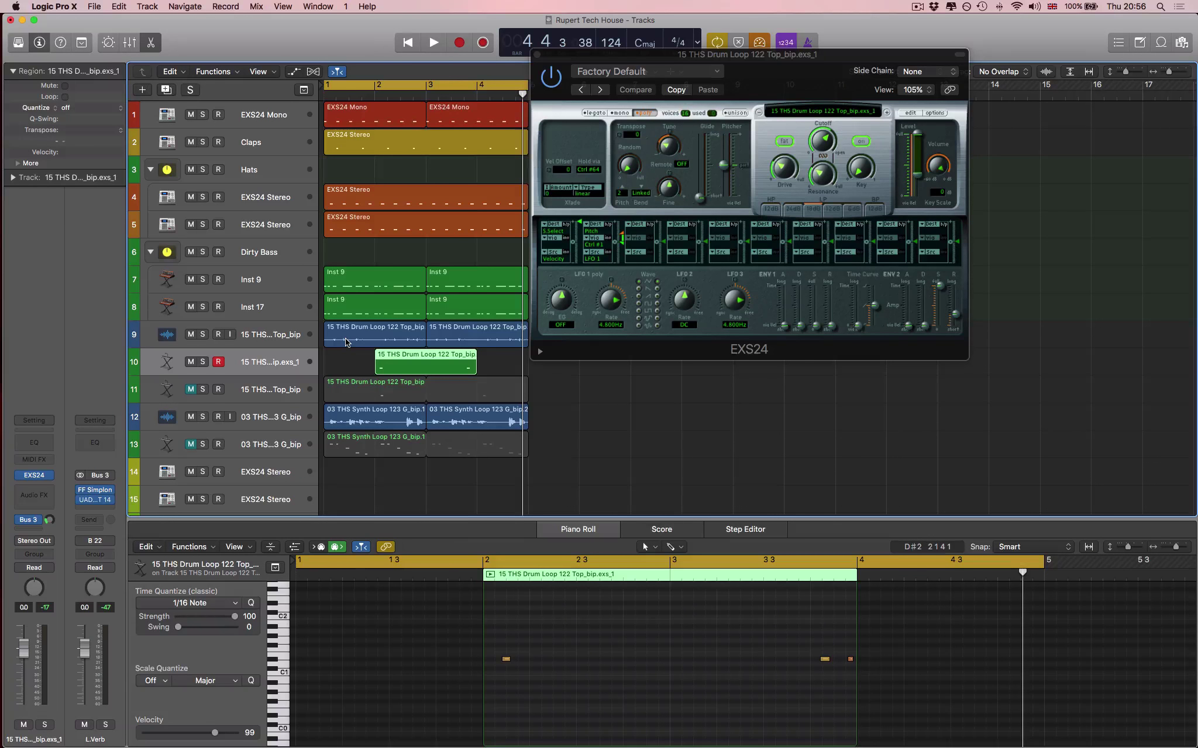
Extend the captured drum sampler region to span from bar 1 to bar 5
{"action": "left_click", "coordinate": [376, 367]}
{"action": "left_click_drag", "start_coordinate": [376, 367], "coordinate": [325, 367]}
{"action": "left_click_drag", "start_coordinate": [475, 367], "coordinate": [527, 367]}
Quantize the three captured notes to 1/16 with velocity 100 and audition them in the loop
{"action": "left_click", "coordinate": [602, 611]}
{"action": "left_click_drag", "start_coordinate": [887, 686], "coordinate": [512, 659]}
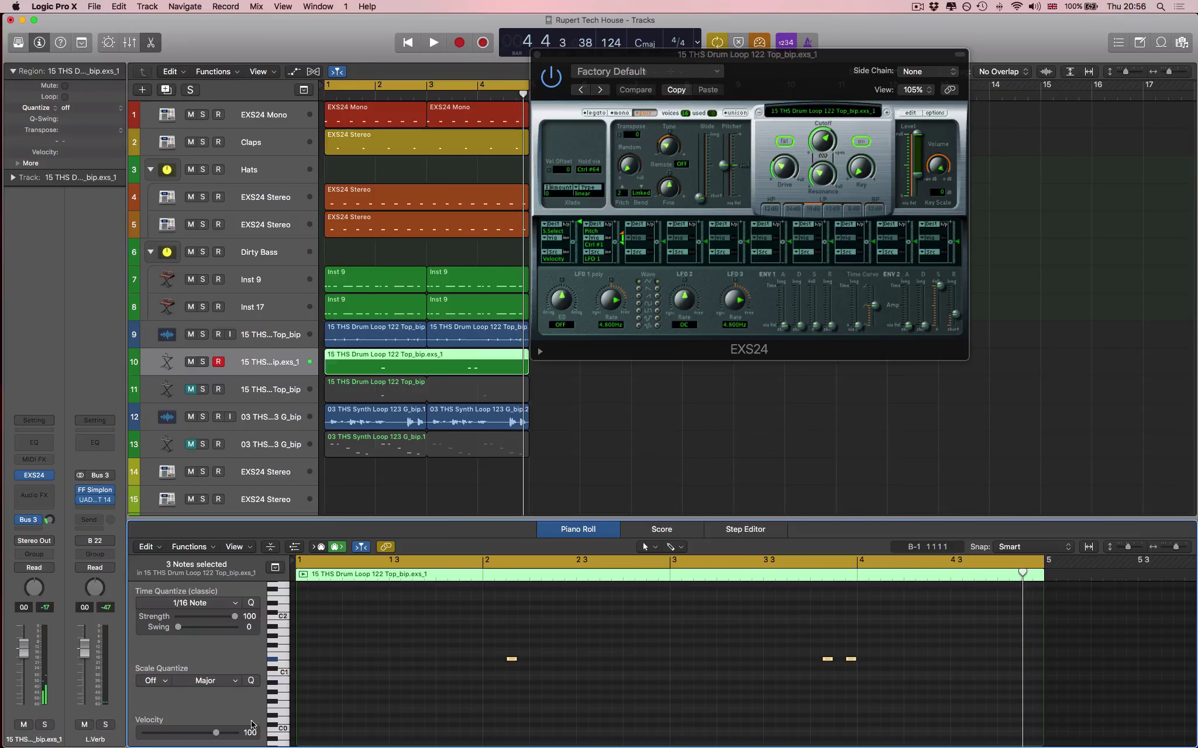
{"action": "left_click_drag", "start_coordinate": [249, 733], "coordinate": [253, 725]}
{"action": "key", "text": "space"}
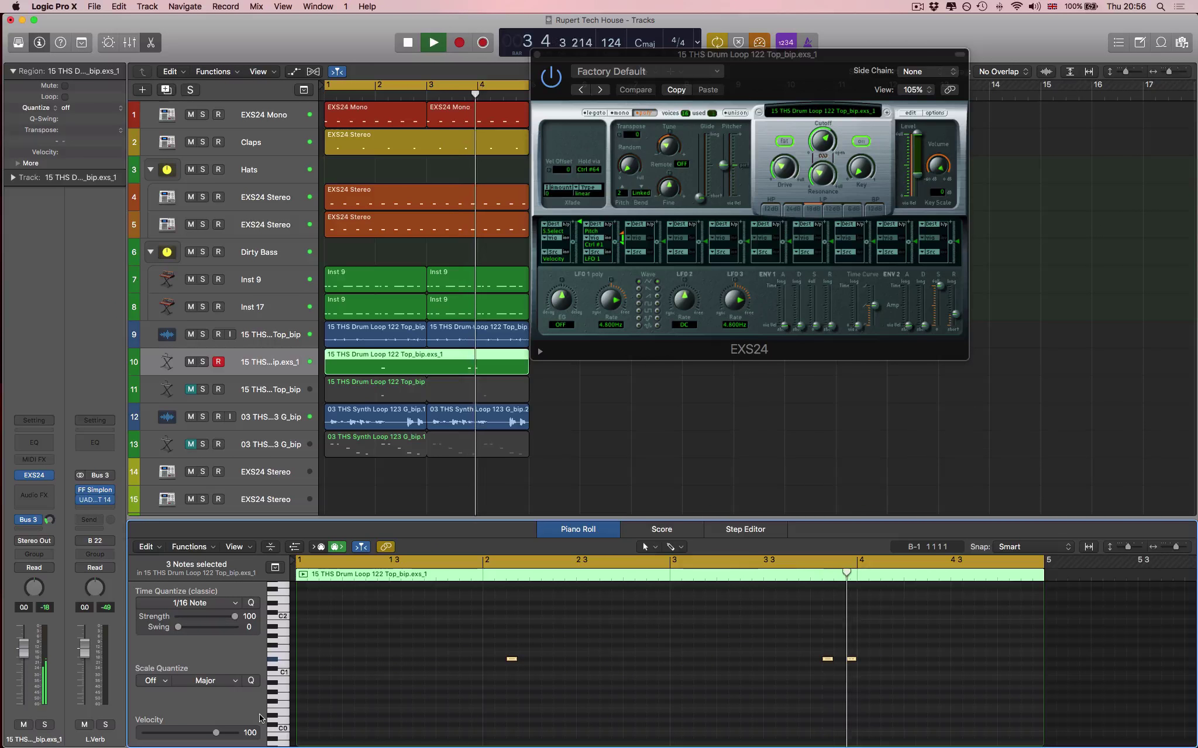
{"action": "key", "text": "space"}
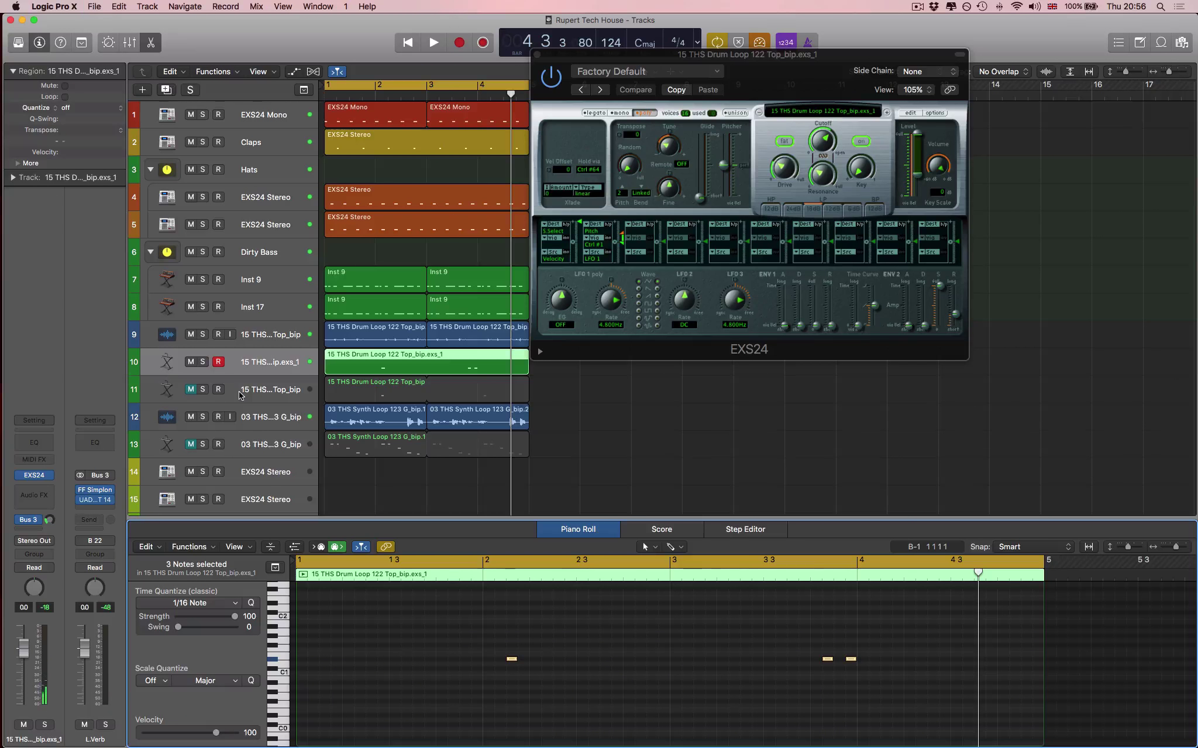
Convert the first 03 THS Synth Loop region to a new sampler track with zones from transient markers
{"action": "left_click", "coordinate": [251, 415]}
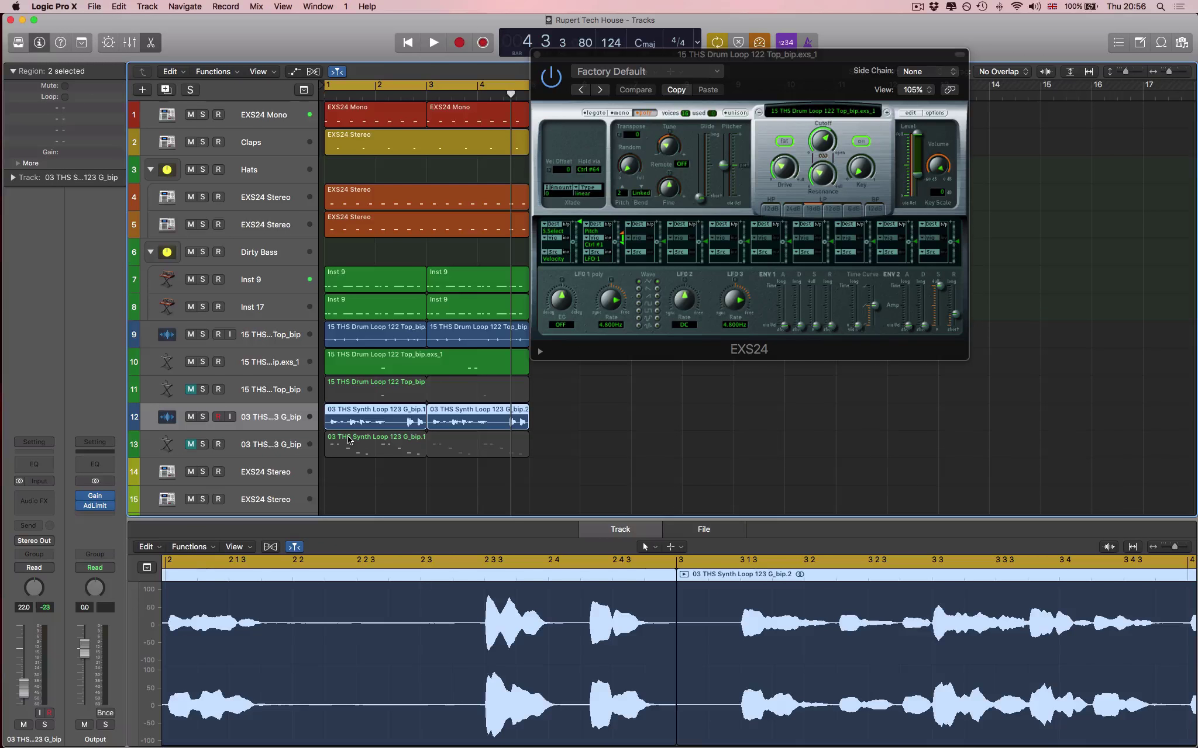
{"action": "left_click", "coordinate": [371, 428]}
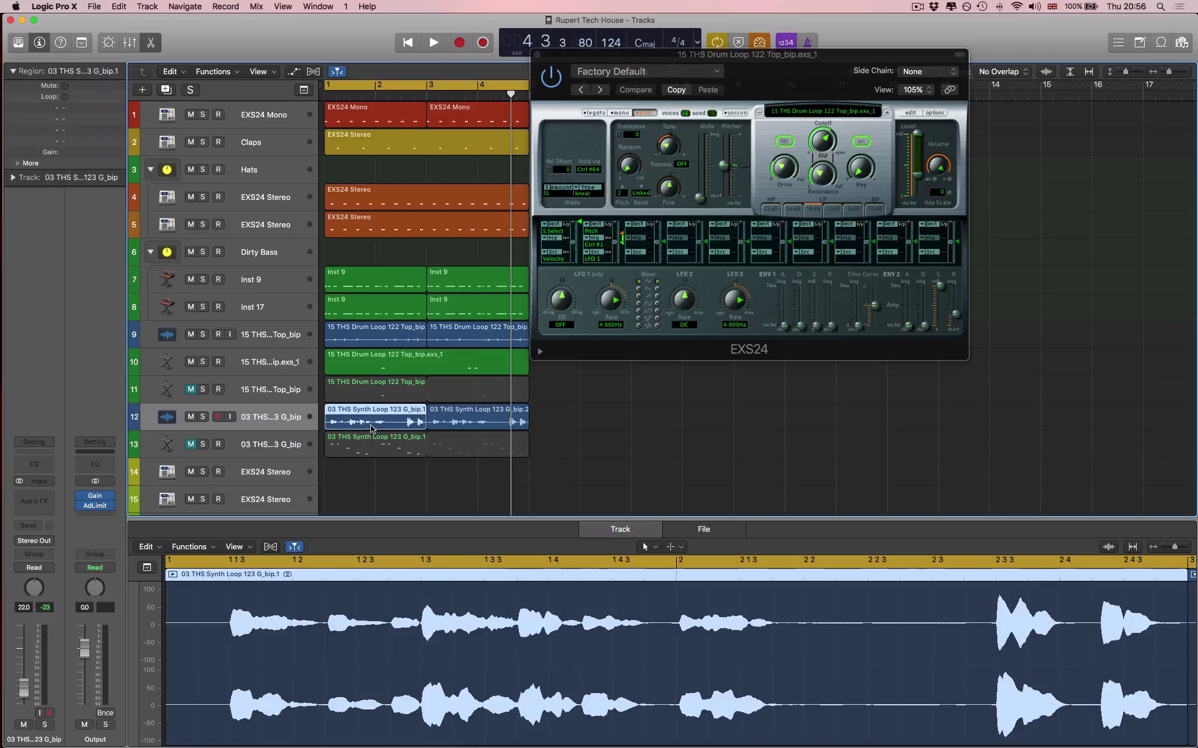
{"action": "right_click", "coordinate": [373, 416]}
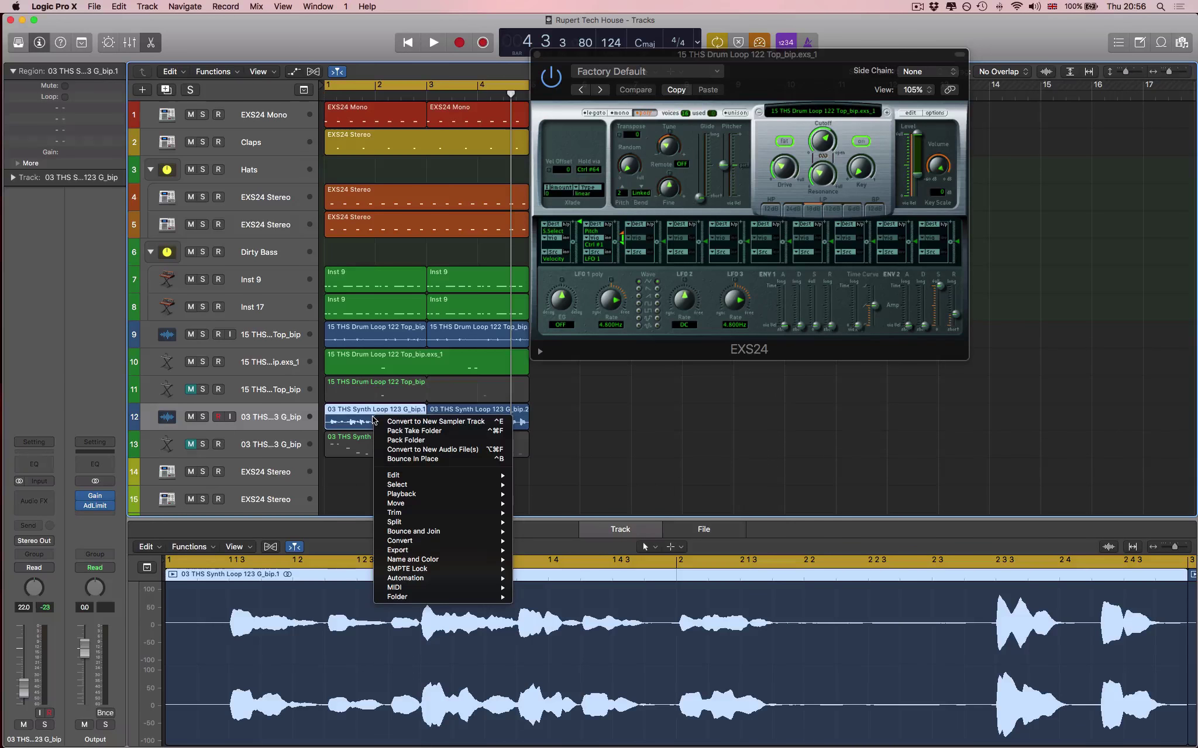
{"action": "left_click", "coordinate": [409, 421]}
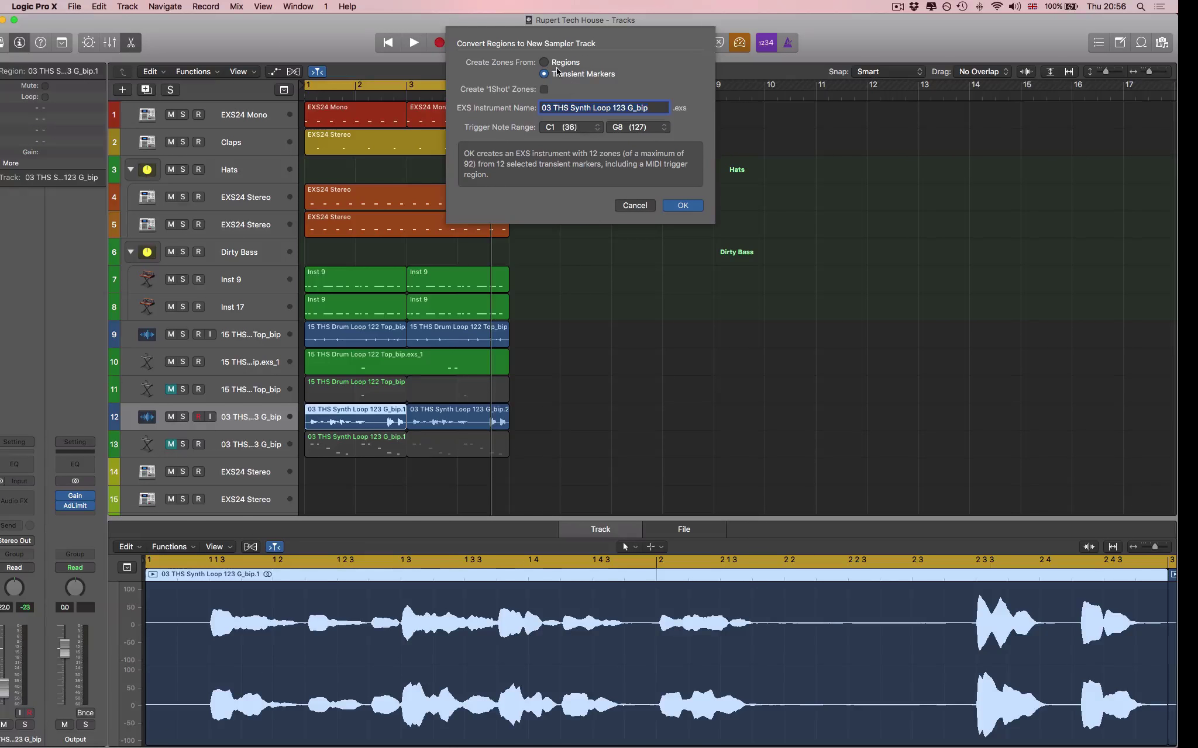
{"action": "left_click", "coordinate": [684, 207]}
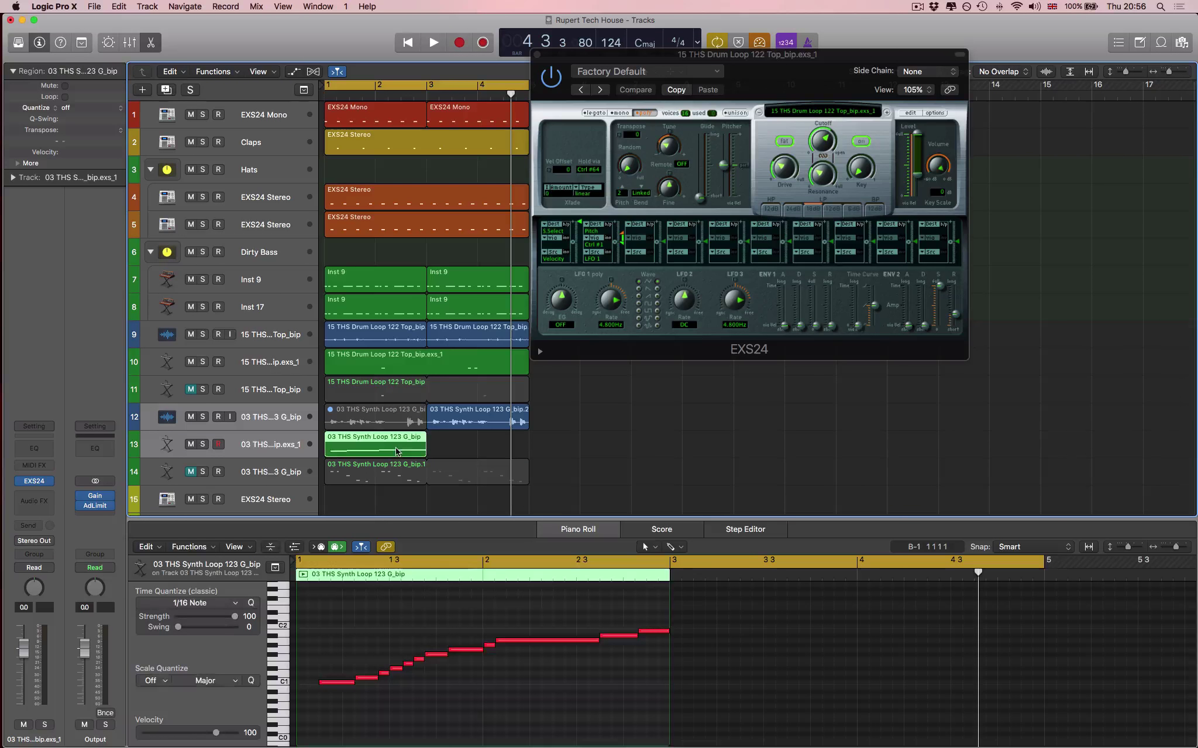
Delete the generated synth trigger region and mute the original synth loop audio track
{"action": "key", "text": "Delete"}
{"action": "left_click", "coordinate": [192, 417]}
{"action": "left_click", "coordinate": [373, 413]}
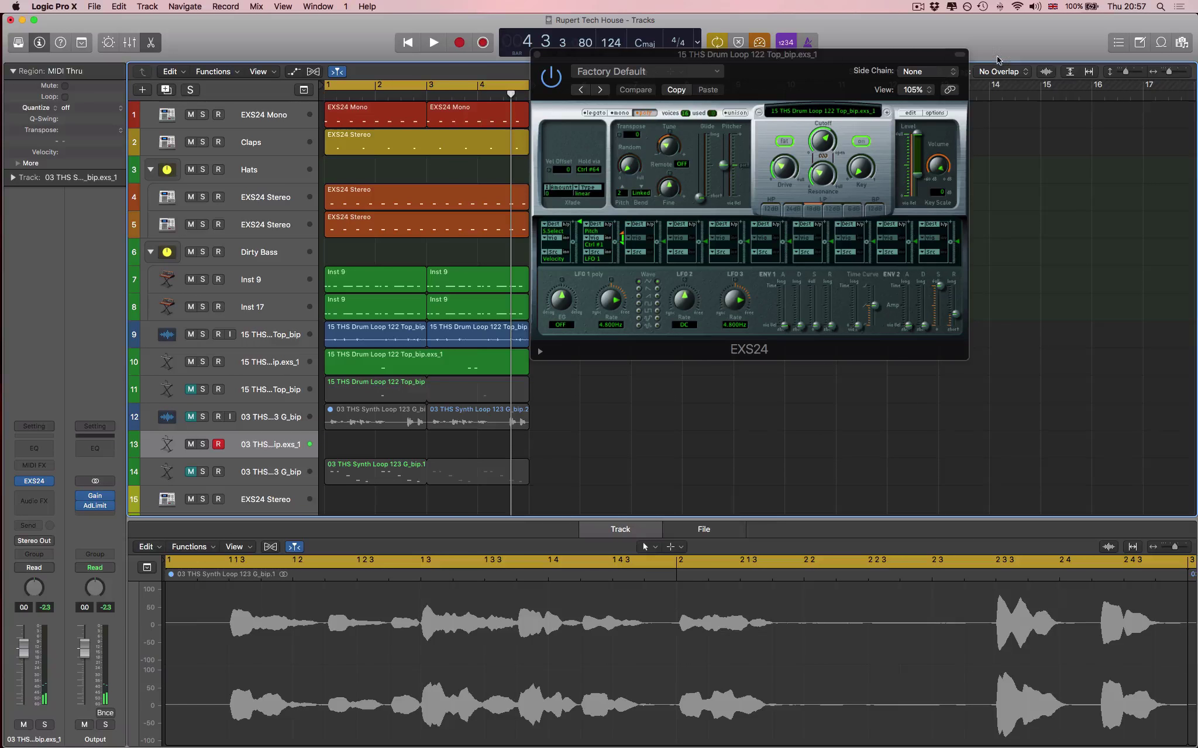
Close the drum sampler window and open the synth sampler's EXS24 with its Instrument Editor
{"action": "left_click", "coordinate": [537, 54]}
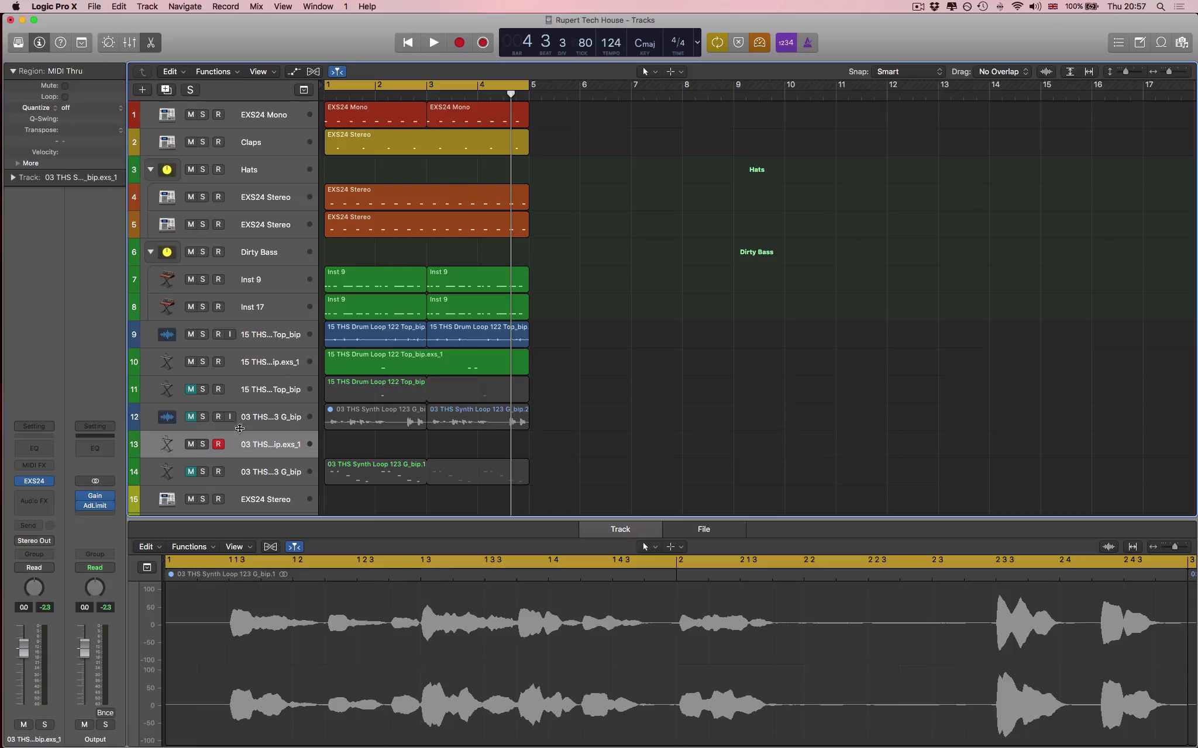
{"action": "left_click", "coordinate": [32, 484]}
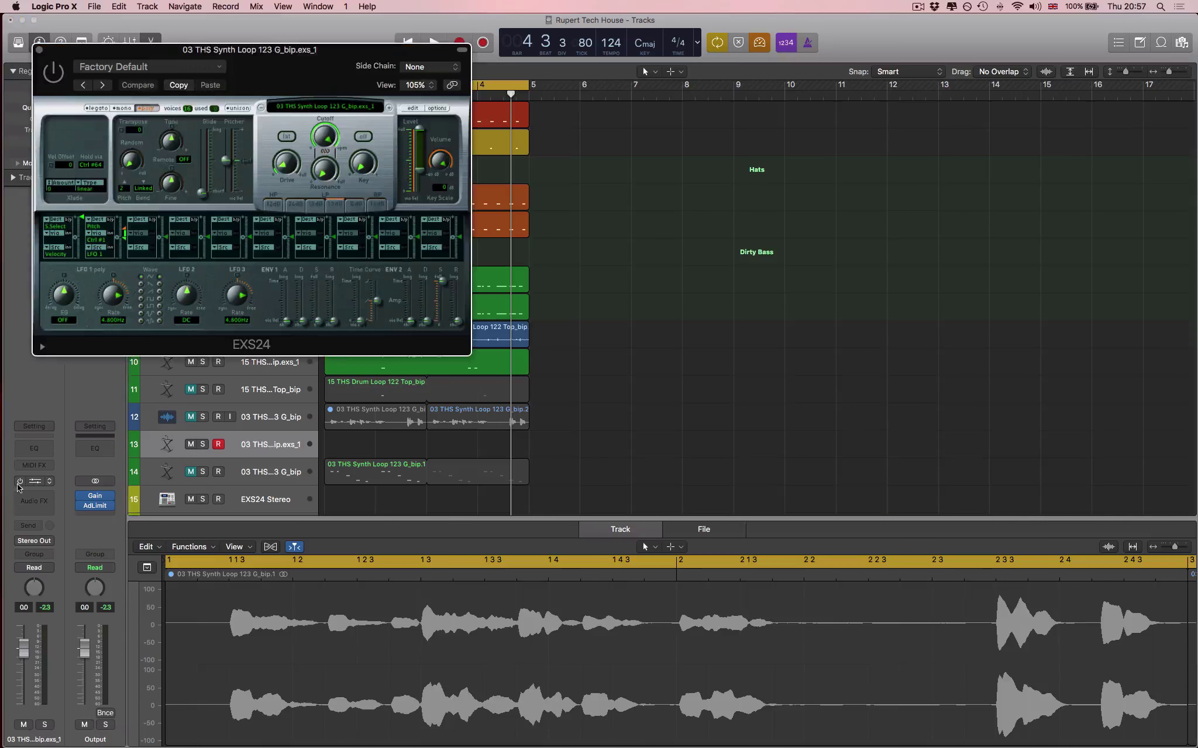
{"action": "left_click_drag", "start_coordinate": [338, 40], "coordinate": [900, 97]}
{"action": "left_click", "coordinate": [980, 141]}
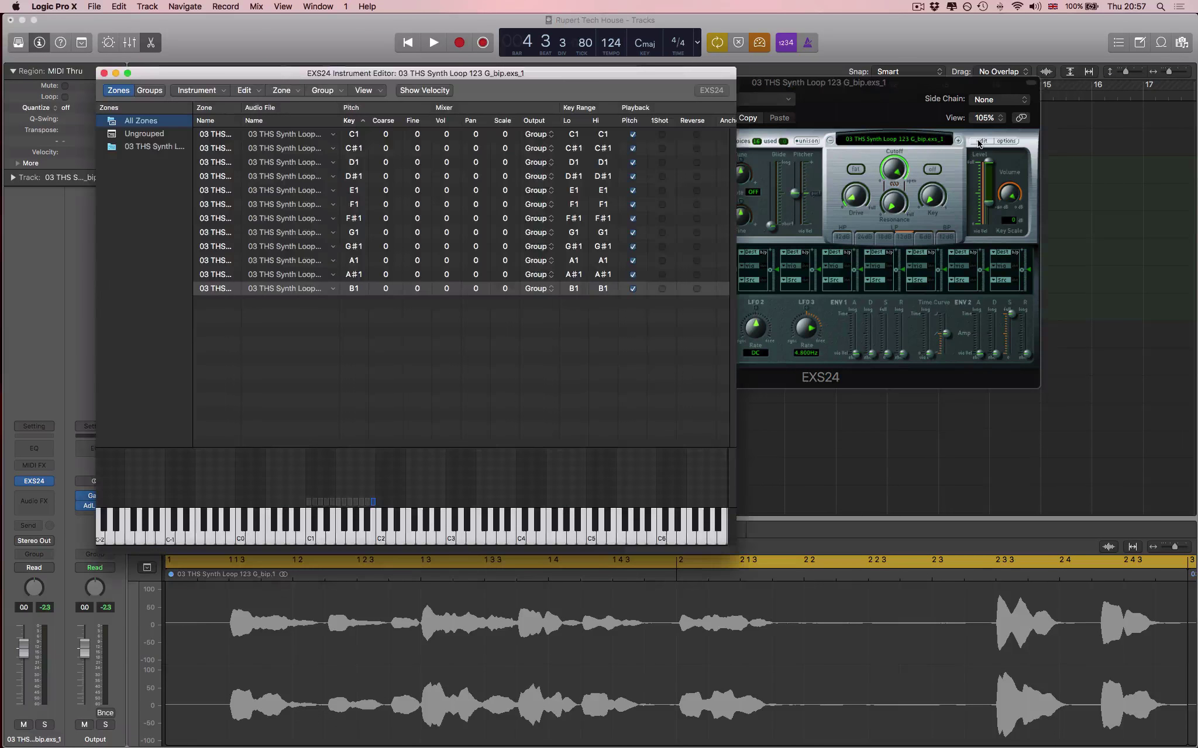
Delete every synth zone except B1 and stretch the remaining zone's key range from G-2 to D#6
{"action": "left_click", "coordinate": [372, 502]}
{"action": "left_click_drag", "start_coordinate": [288, 488], "coordinate": [363, 501]}
{"action": "key", "text": "Delete"}
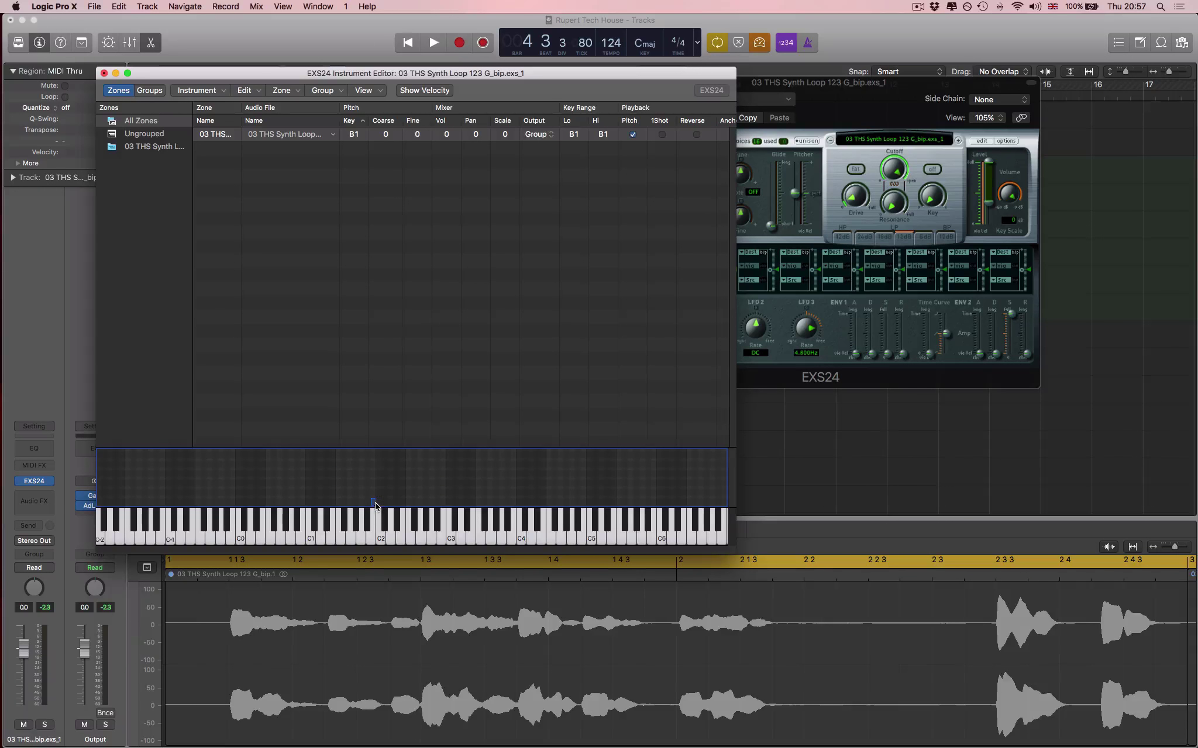
{"action": "left_click_drag", "start_coordinate": [375, 503], "coordinate": [679, 503]}
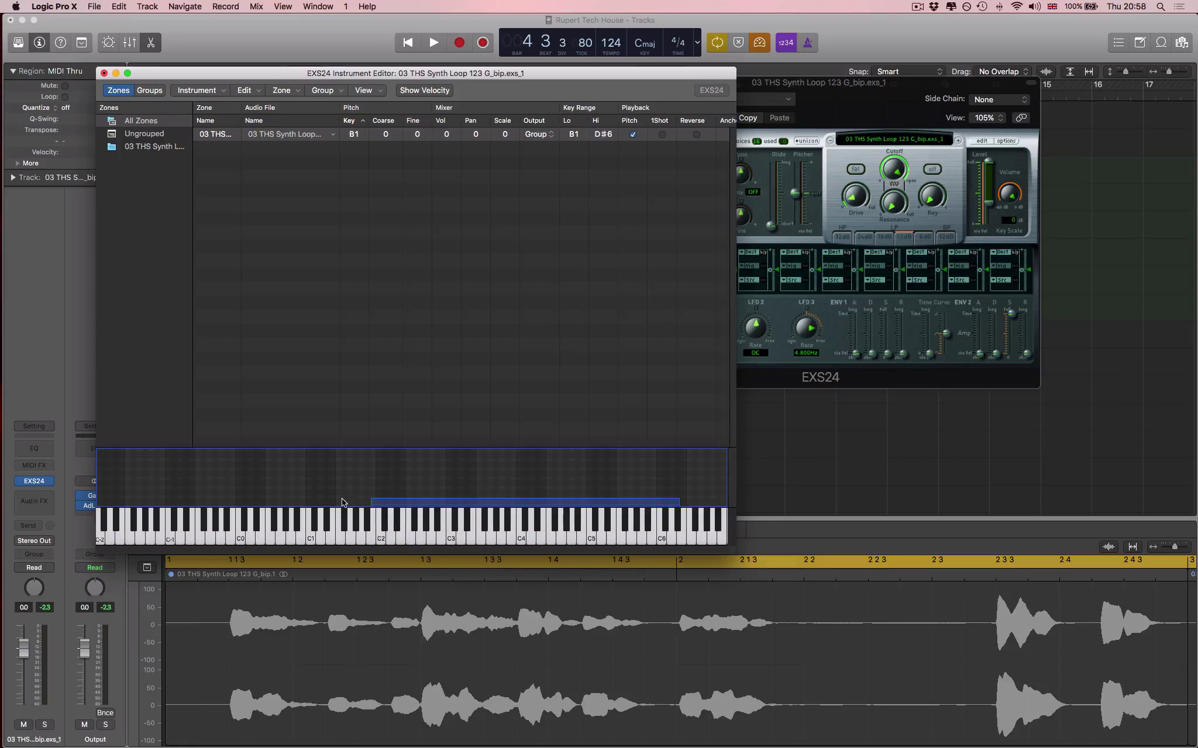
{"action": "left_click_drag", "start_coordinate": [372, 501], "coordinate": [257, 501]}
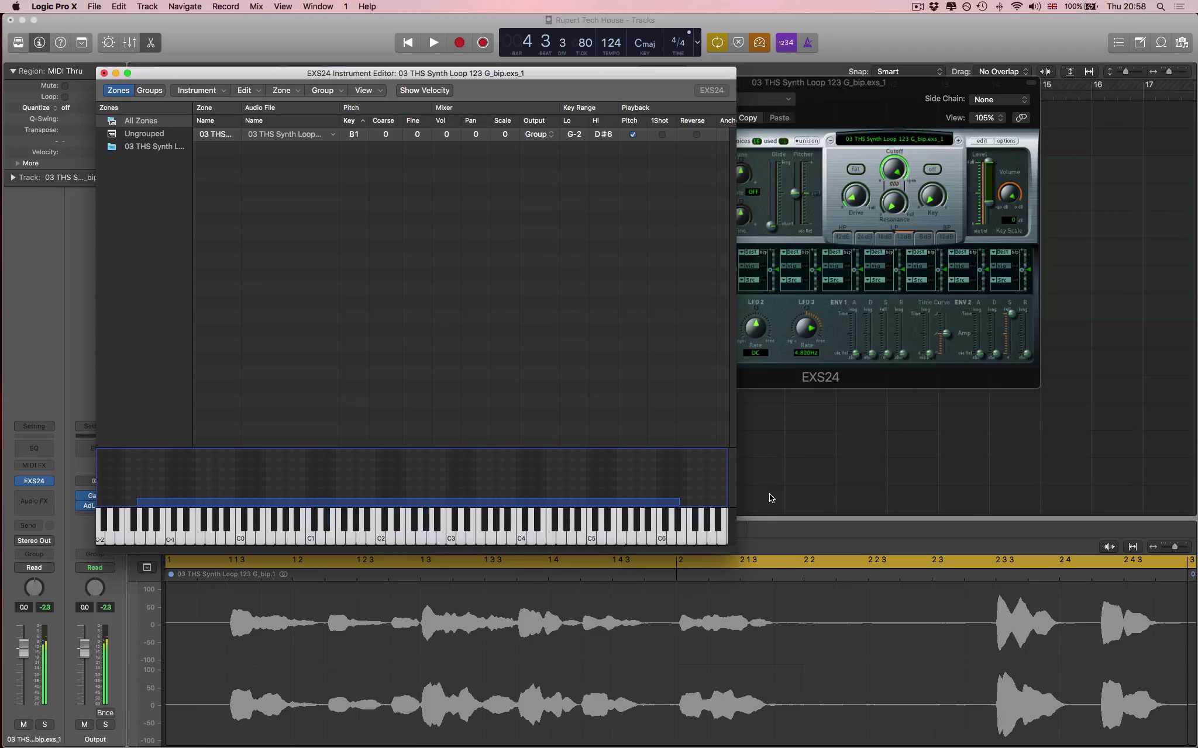
Close the Instrument Editor and adjust the Tune setting of the synth sampler
{"action": "left_click", "coordinate": [103, 74]}
{"action": "left_click", "coordinate": [497, 139]}
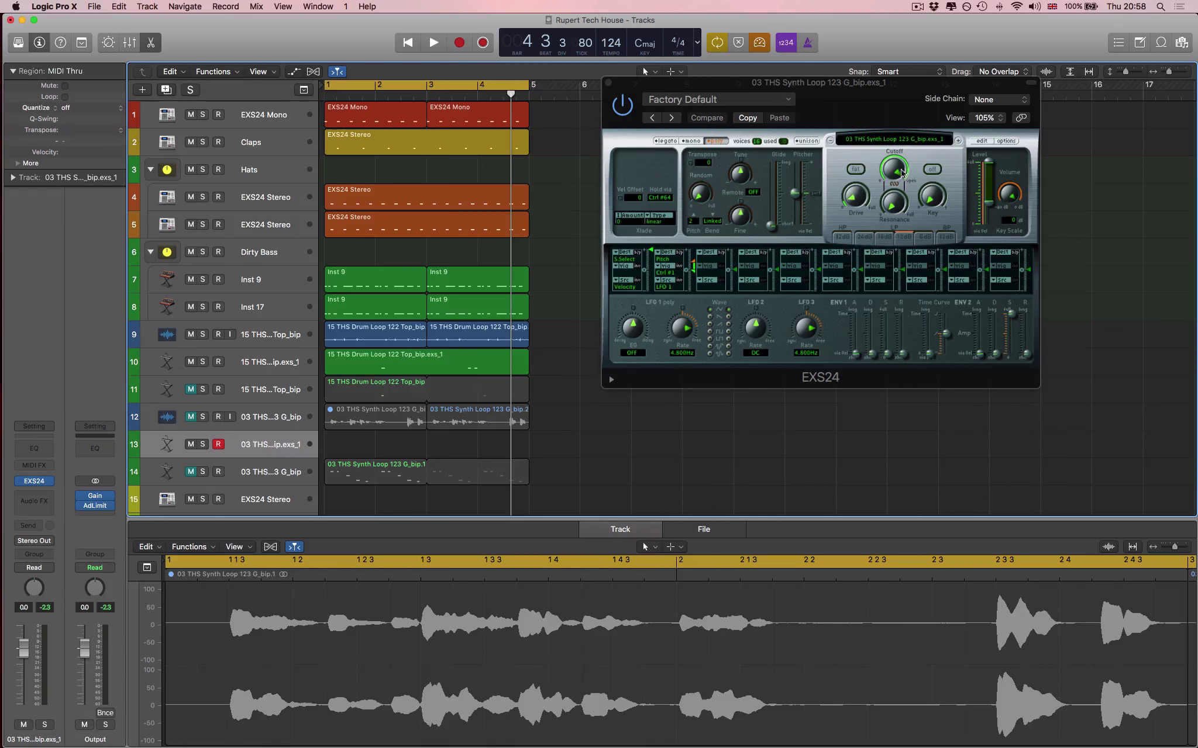
{"action": "mouse_move", "coordinate": [742, 175]}
{"action": "left_mouse_down"}
{"action": "mouse_move", "coordinate": [743, 202]}
{"action": "mouse_move", "coordinate": [744, 179]}
{"action": "left_mouse_up"}
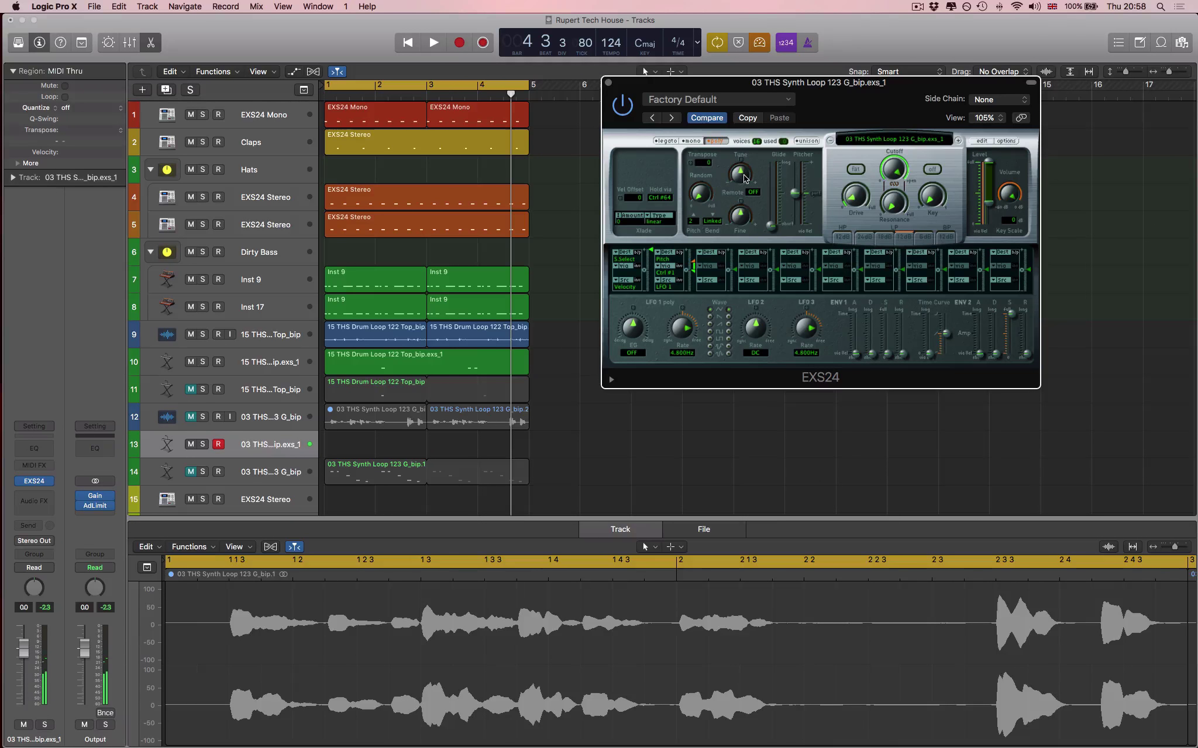
{"action": "left_click", "coordinate": [280, 446]}
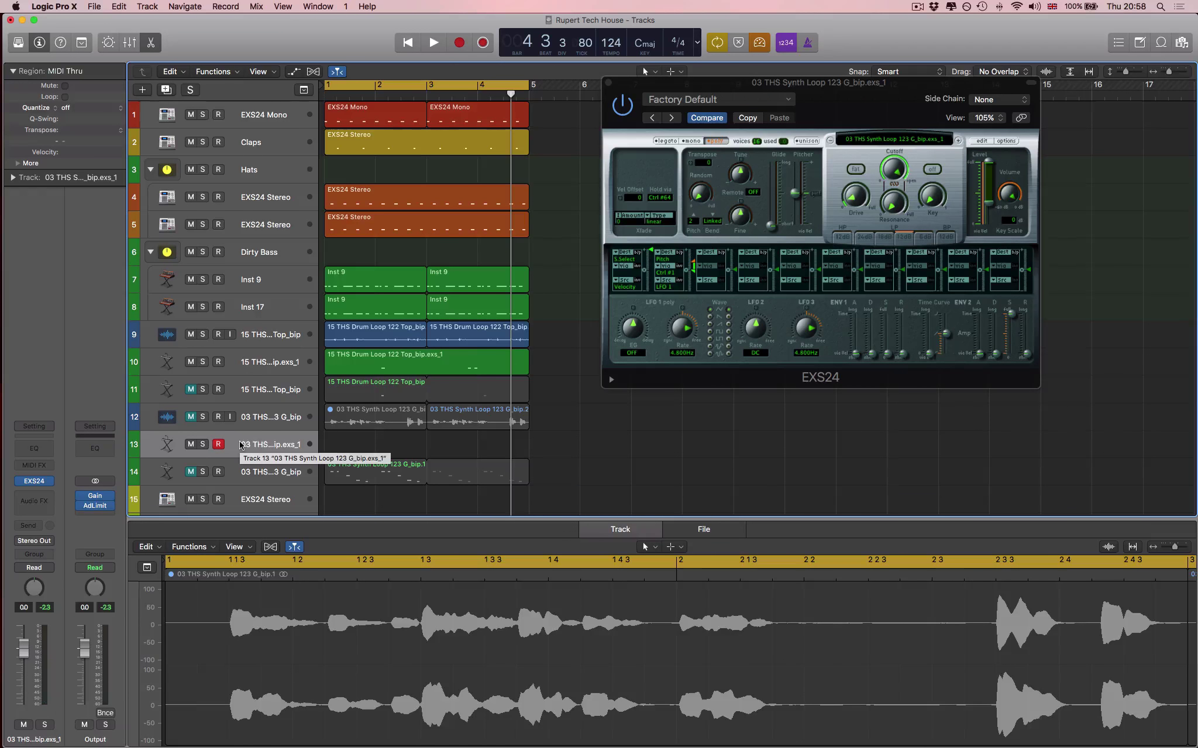
Rehearse over the looping arrangement and record a new MIDI part on synth sampler track 13 from bar 1
{"action": "key", "text": "space"}
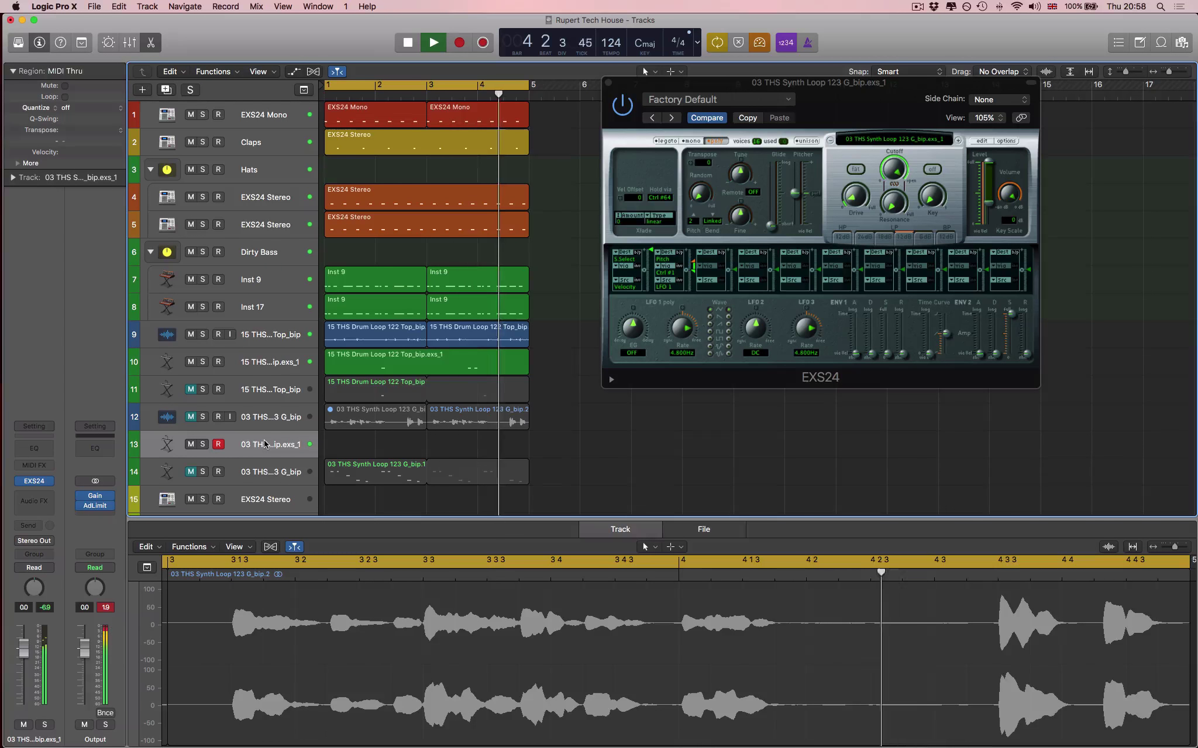
{"action": "key", "text": "space"}
{"action": "key", "text": "r"}
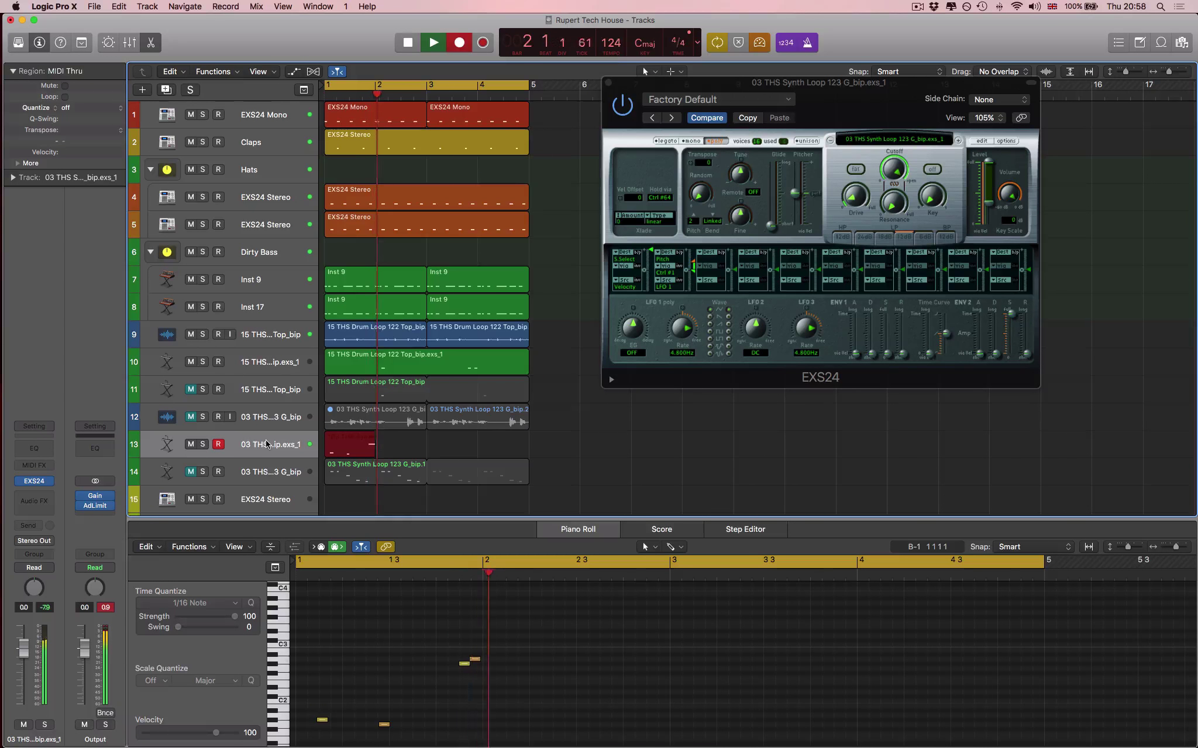
{"action": "key", "text": "space"}
Add sends on the synth sampler track to Bus 3 (L.Verb), Bus 5 (Dly.1/8) and Bus 6 (Dly.1/16)
{"action": "left_click", "coordinate": [30, 525]}
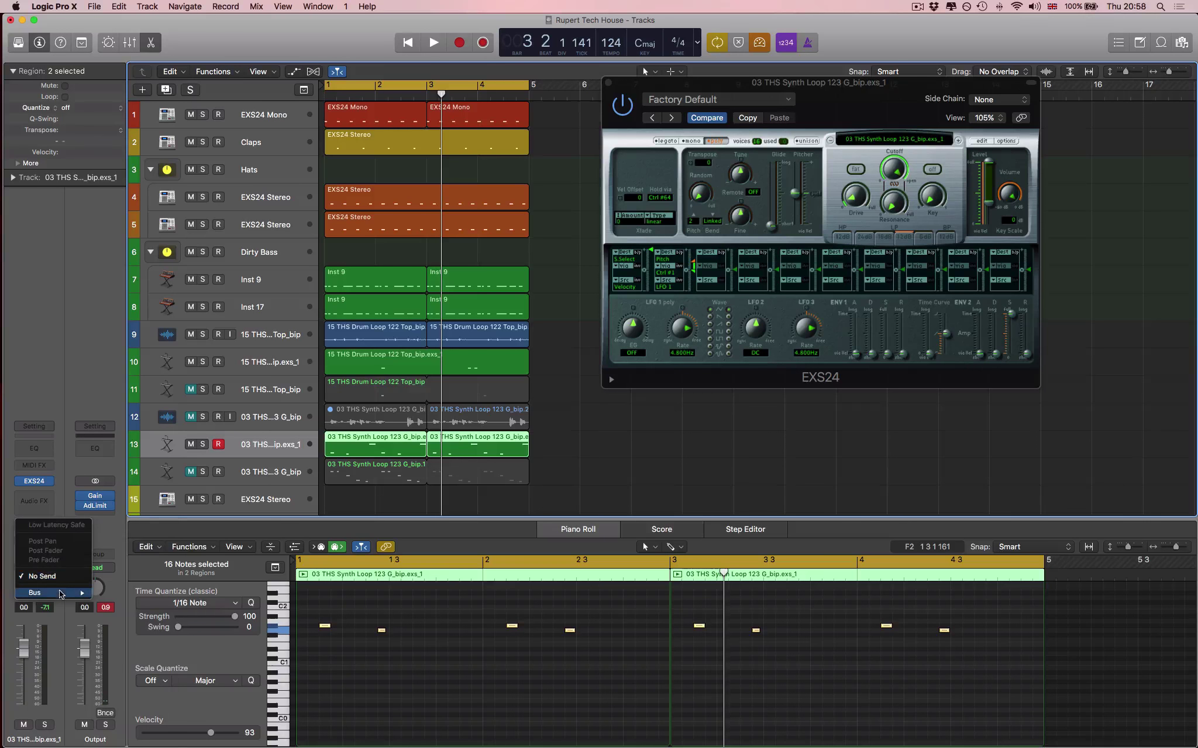
{"action": "mouse_move", "coordinate": [58, 592]}
{"action": "left_click", "coordinate": [132, 394]}
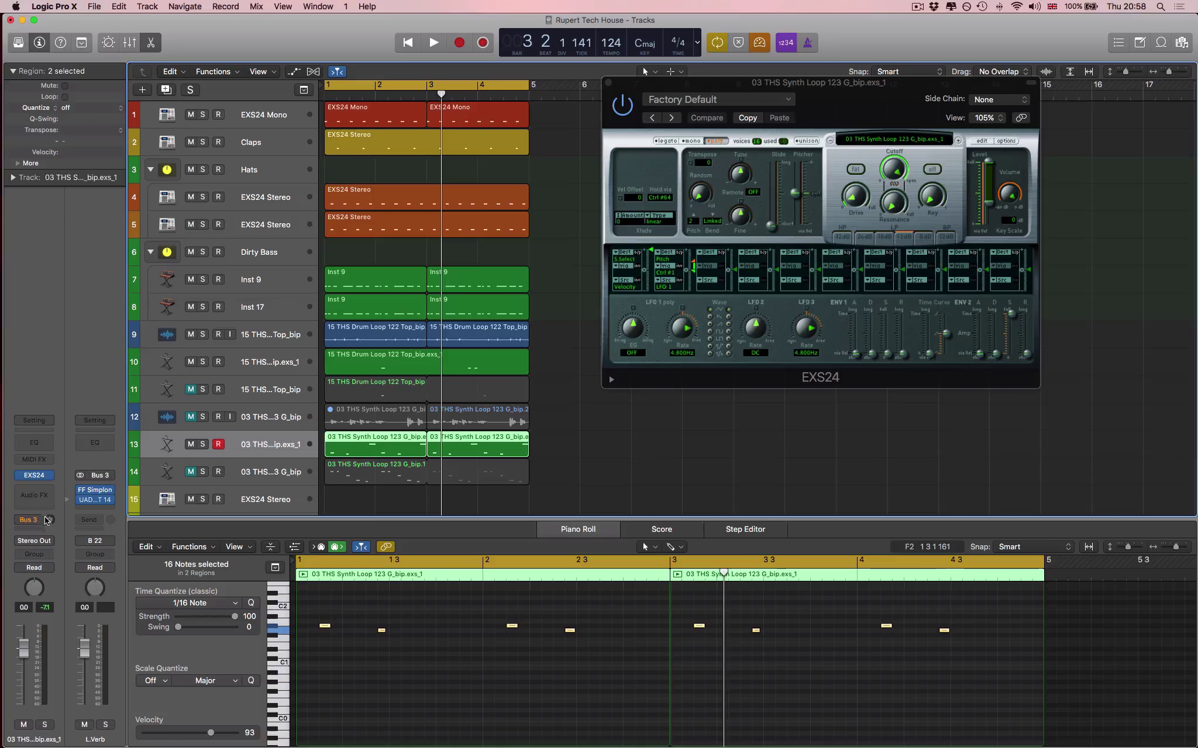
{"action": "left_click", "coordinate": [29, 520]}
{"action": "mouse_move", "coordinate": [40, 598]}
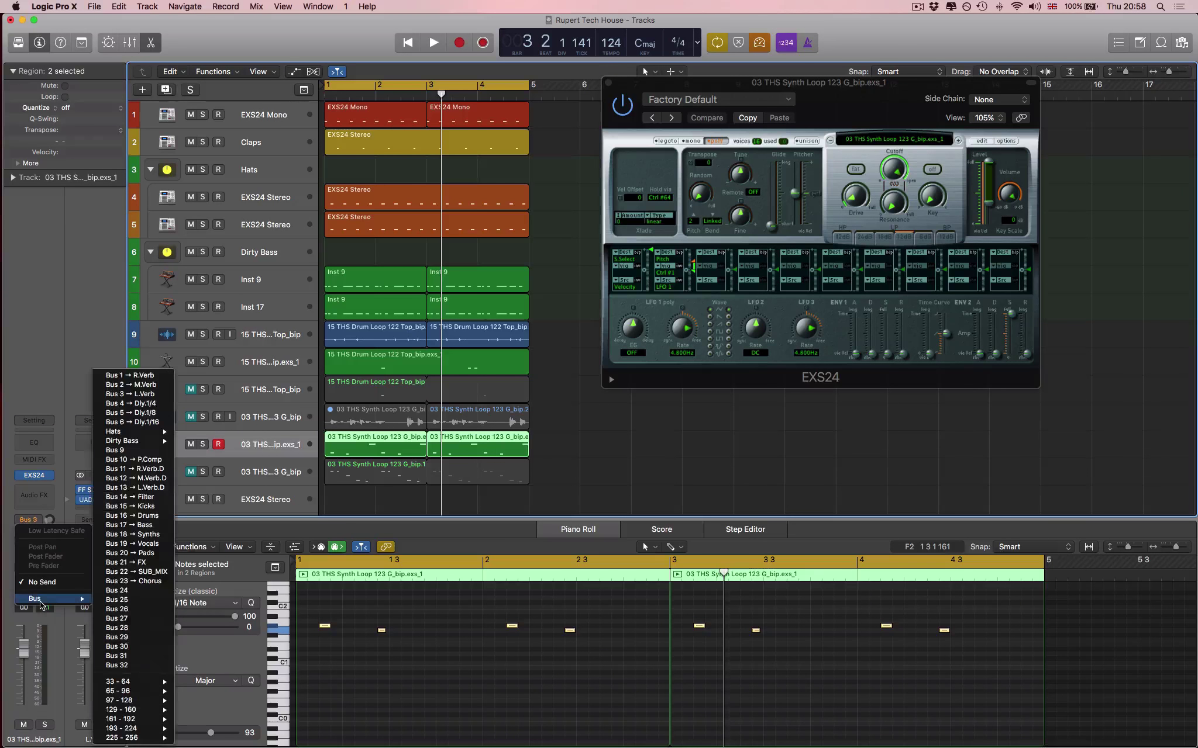
{"action": "left_click", "coordinate": [132, 412]}
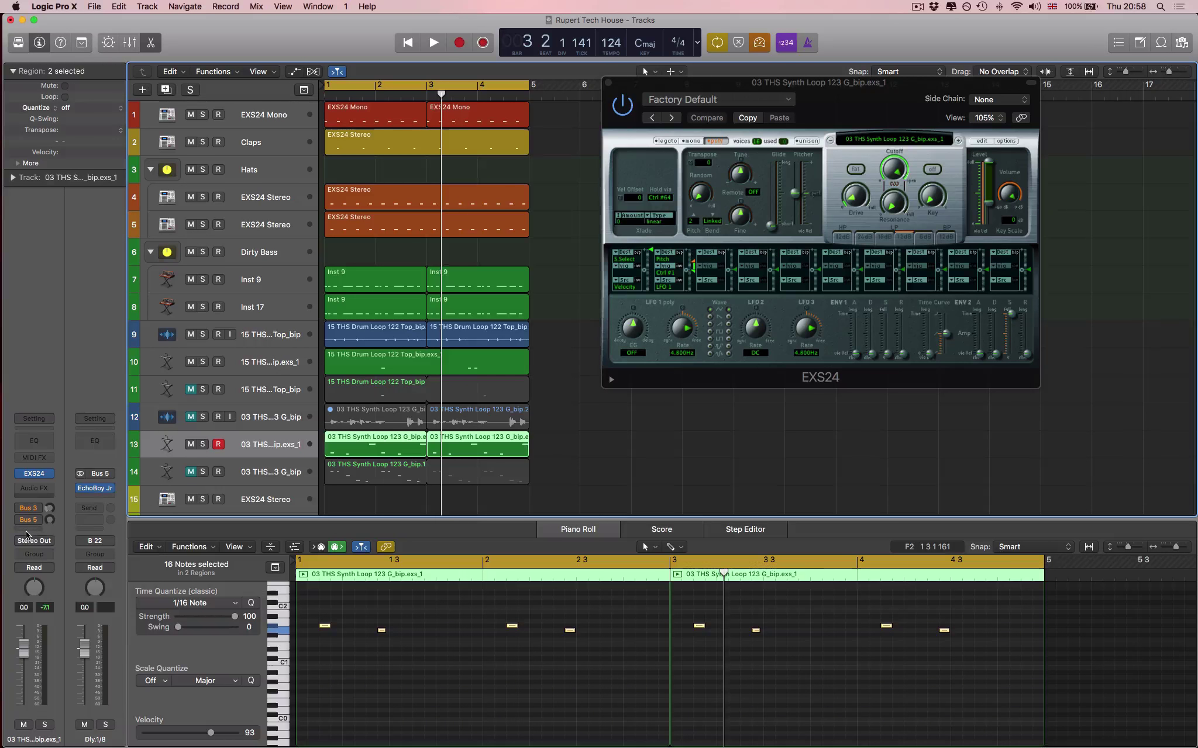
{"action": "left_click", "coordinate": [28, 520]}
{"action": "mouse_move", "coordinate": [47, 605]}
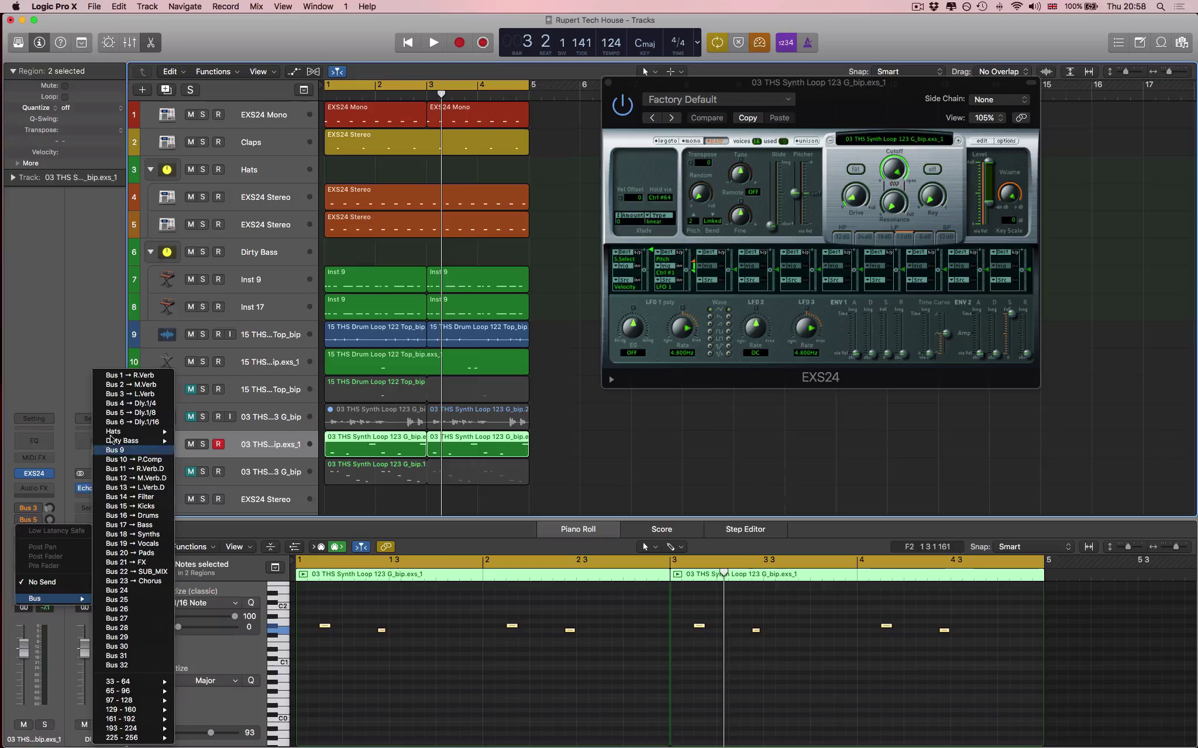
{"action": "left_click", "coordinate": [133, 425]}
Raise the synth sampler track's send levels to the reverb and delay buses and turn off Low Latency Mode
{"action": "left_click", "coordinate": [50, 509]}
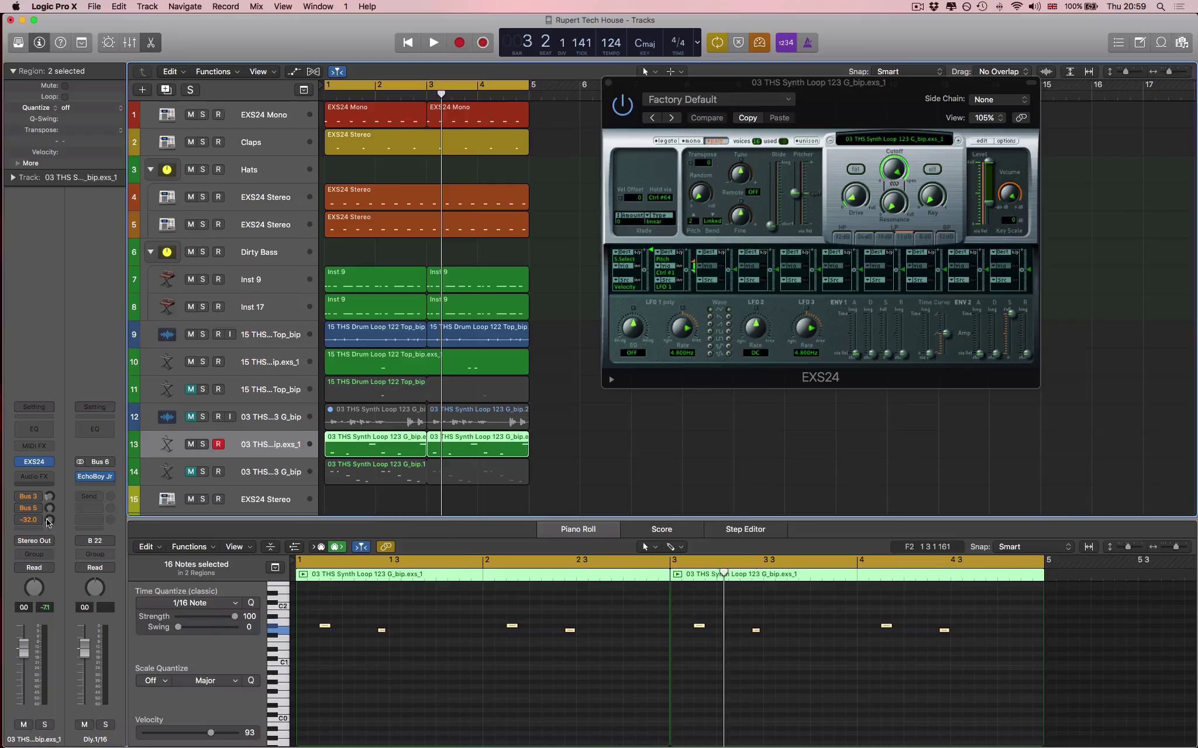
{"action": "left_click", "coordinate": [50, 497]}
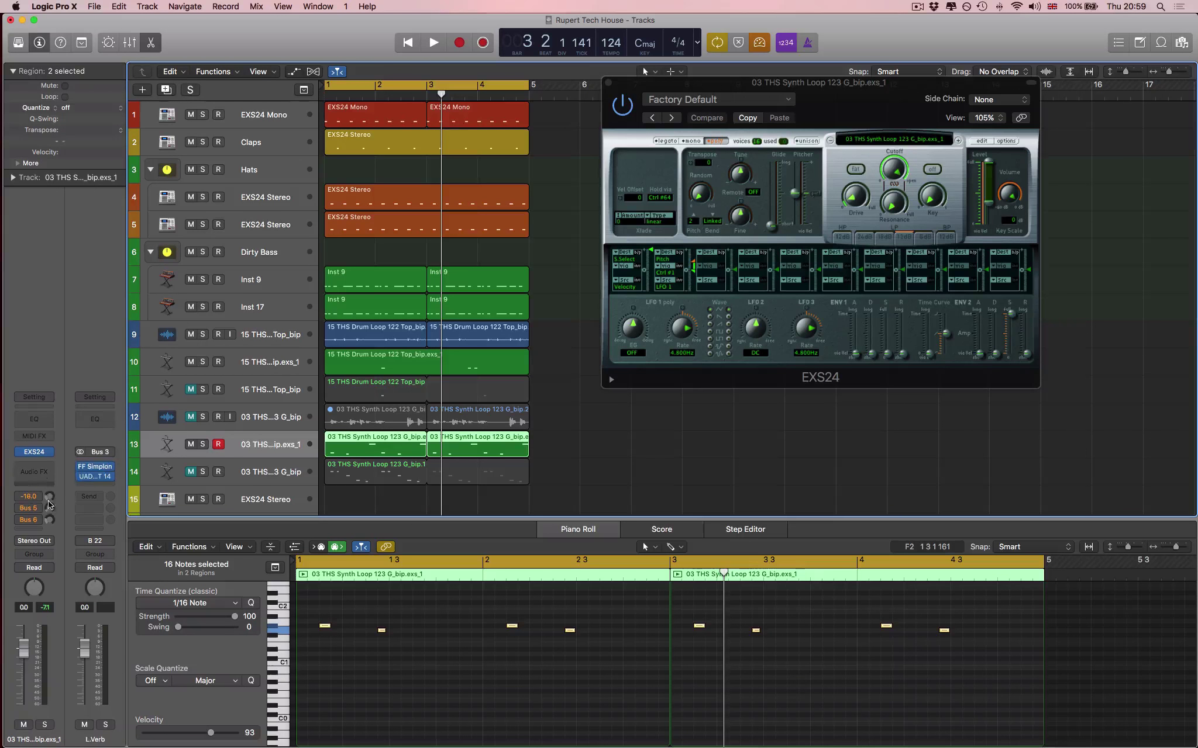
{"action": "left_click", "coordinate": [754, 47]}
Play the arrangement and lower the synth sampler track's volume to about -13.4 dB
{"action": "key", "text": "space"}
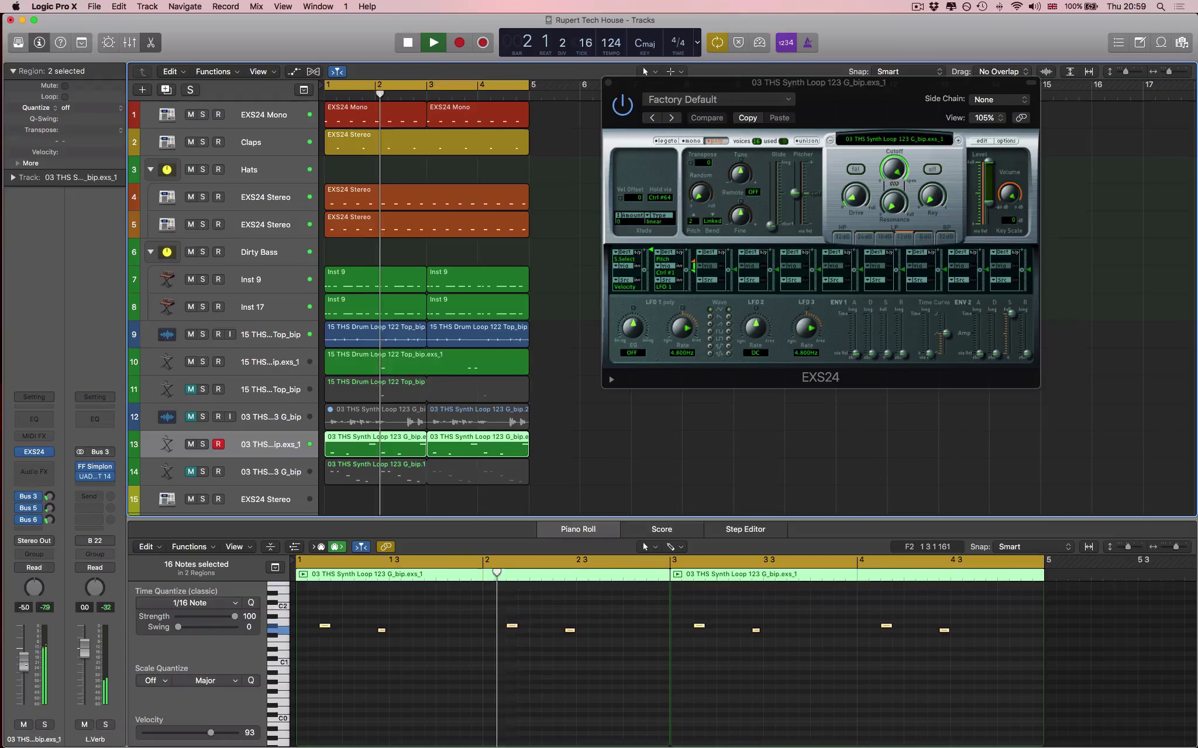
{"action": "left_click_drag", "start_coordinate": [24, 647], "coordinate": [23, 678]}
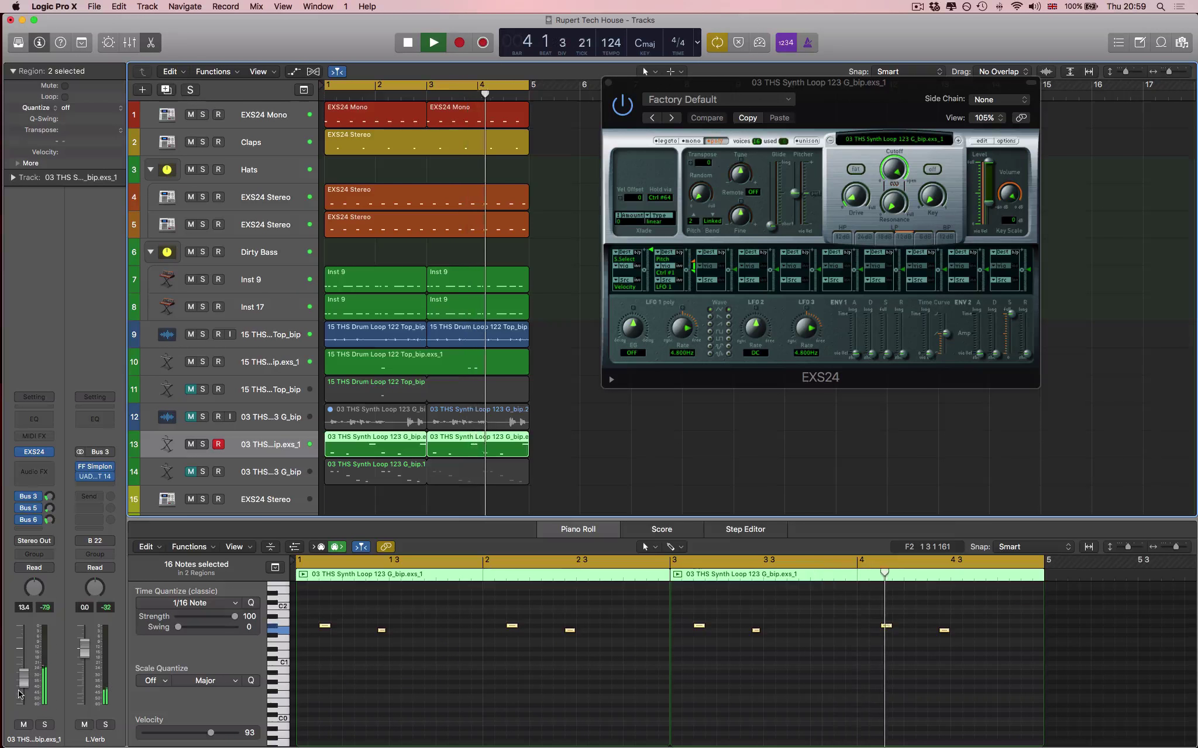
{"action": "key", "text": "space"}
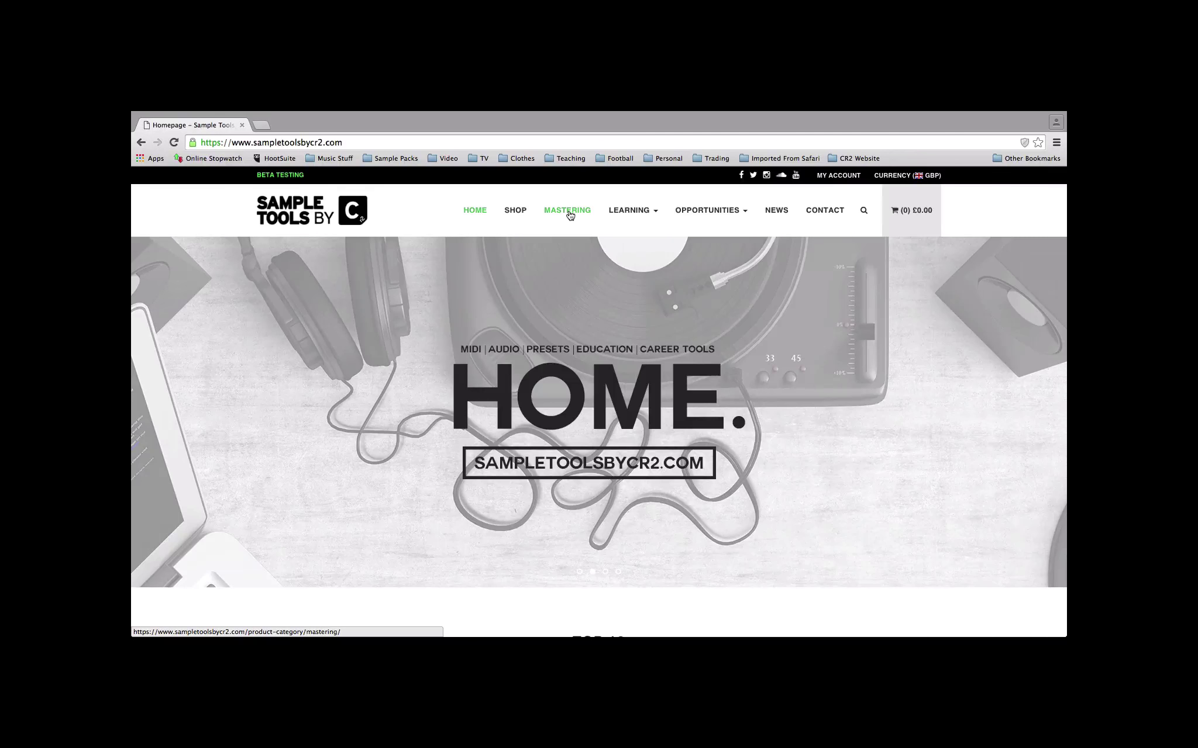
Switch to the Sample Tools by Cr2 site in the browser and look through its Mastering and Studio Services
{"action": "left_click", "coordinate": [569, 214]}
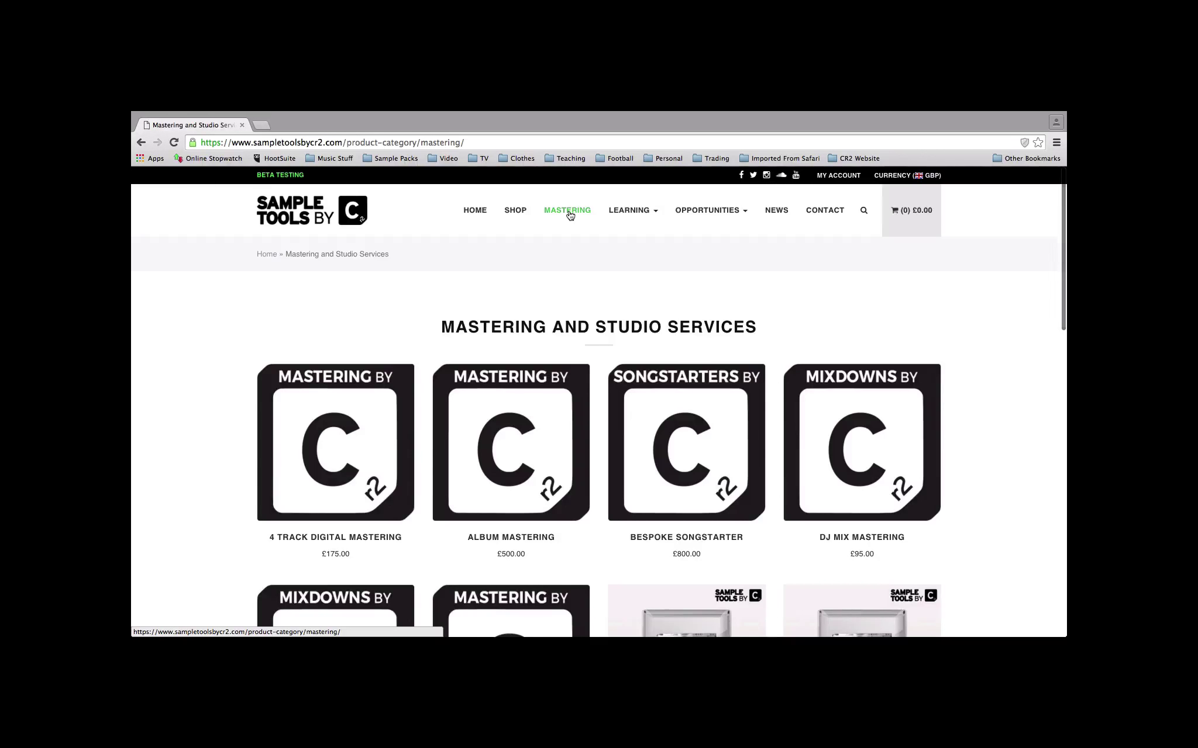
{"action": "scroll", "coordinate": [365, 312], "scroll_direction": "down", "scroll_amount": 4}
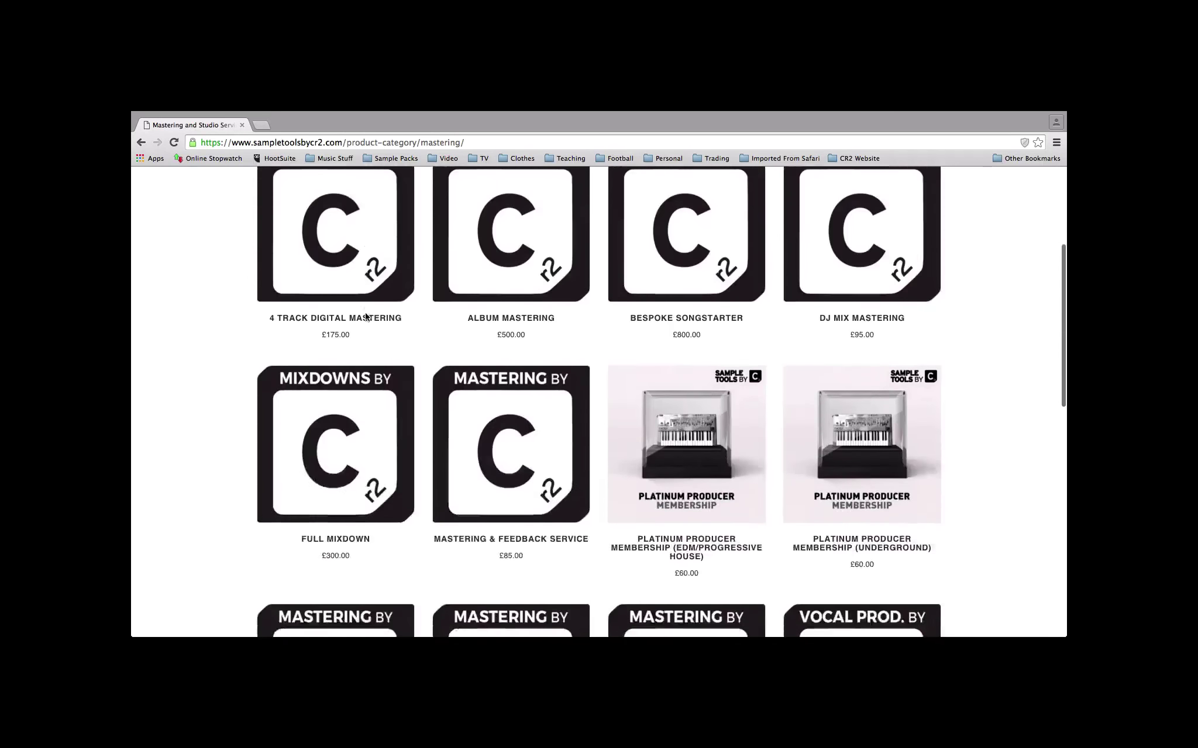